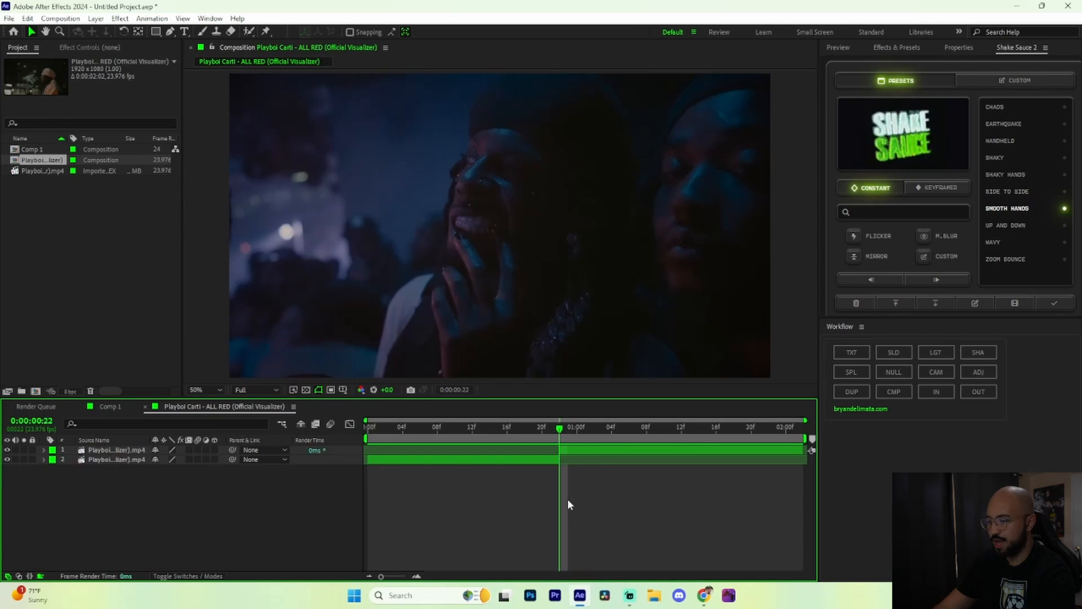
- Add an adjustment layer above both video clips in the composition
{"action": "left_click", "coordinate": [978, 372]}
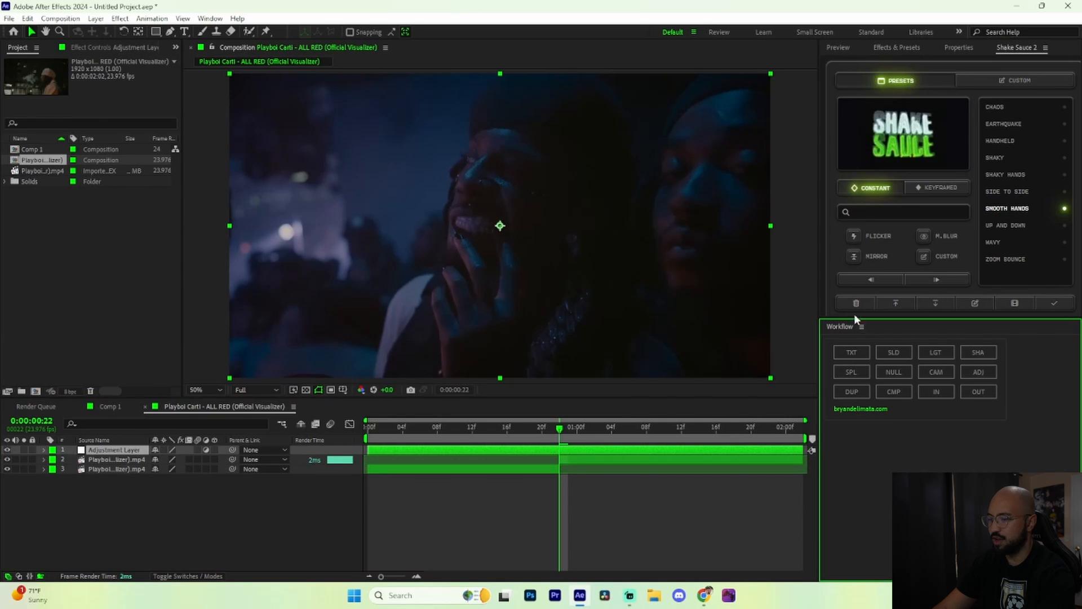
{"action": "right_click", "coordinate": [566, 507]}
{"action": "mouse_move", "coordinate": [609, 363]}
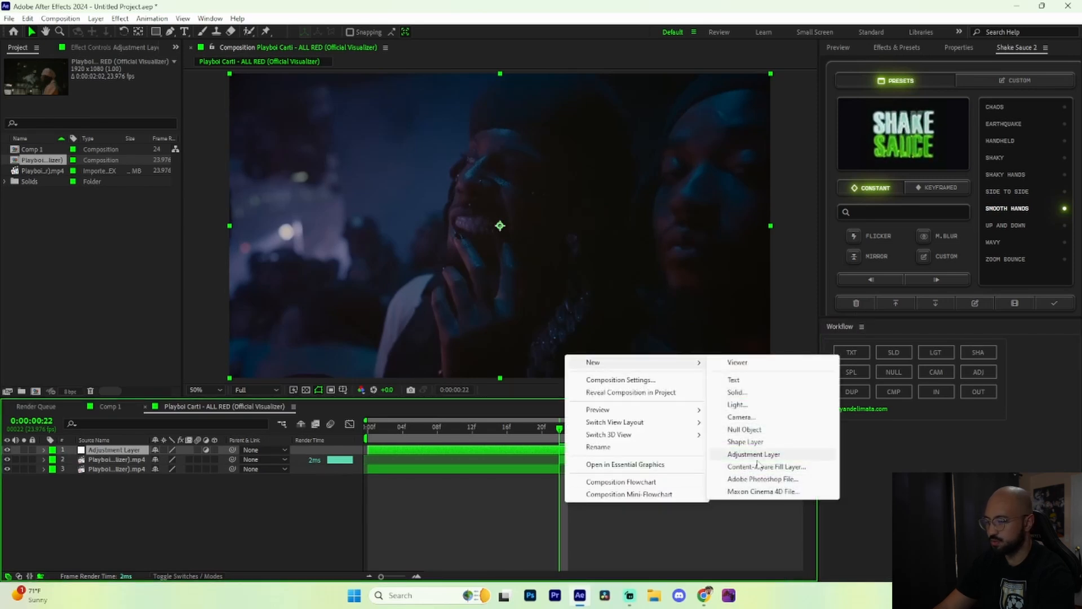
{"action": "left_click", "coordinate": [667, 558]}
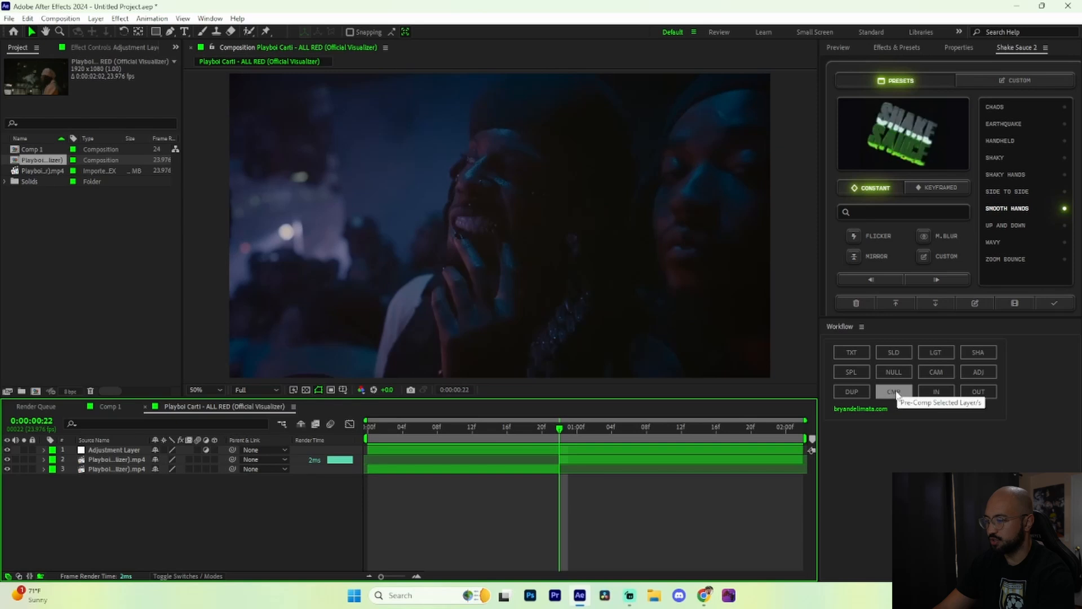
- Duplicate the upper video clip, then undo the duplication
{"action": "left_click", "coordinate": [856, 397]}
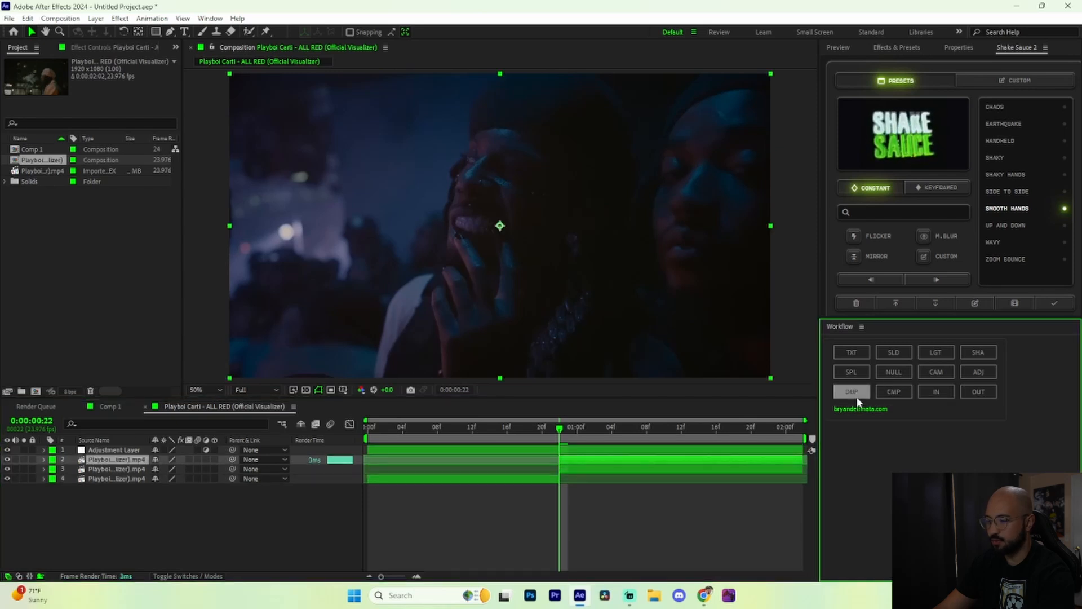
{"action": "key", "text": "ctrl+z"}
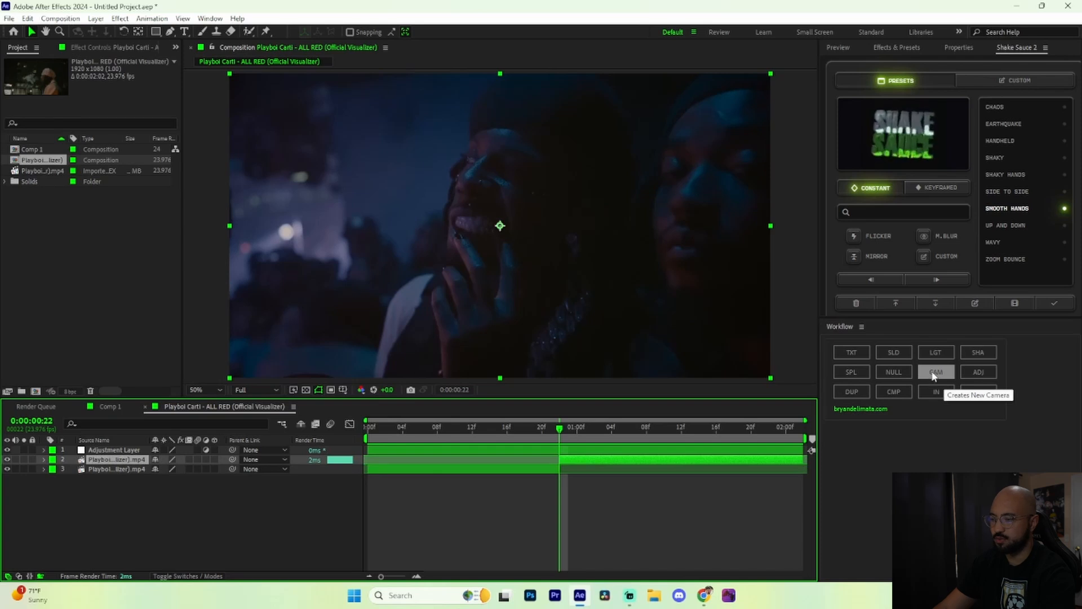
- Apply the Wiggle - position preset to the adjustment layer and preview the movement
{"action": "left_click", "coordinate": [586, 450]}
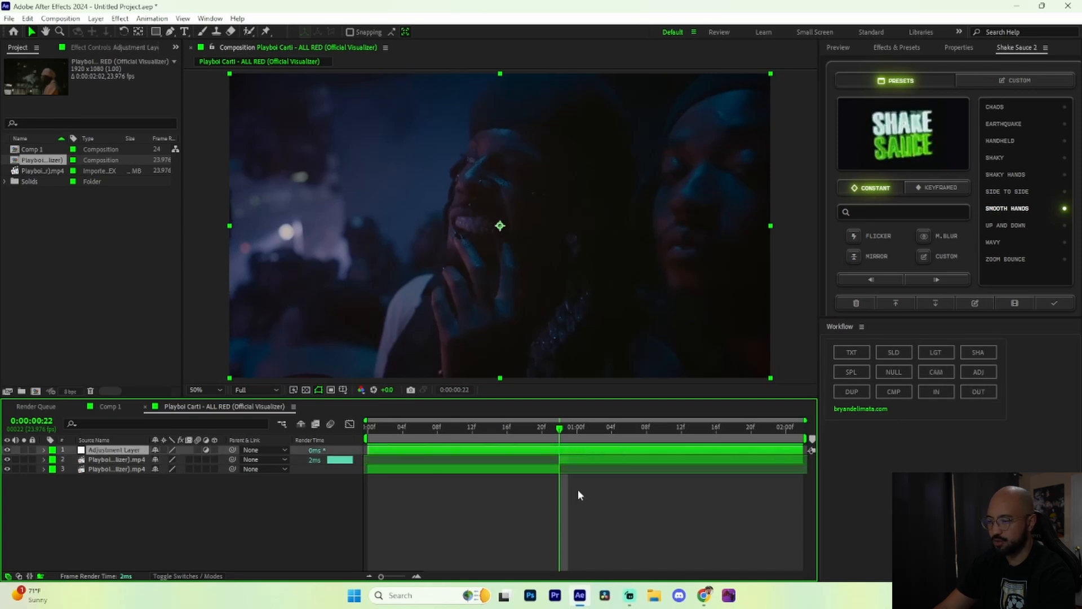
{"action": "key", "text": "ctrl+space"}
{"action": "type", "text": "wiggle"}
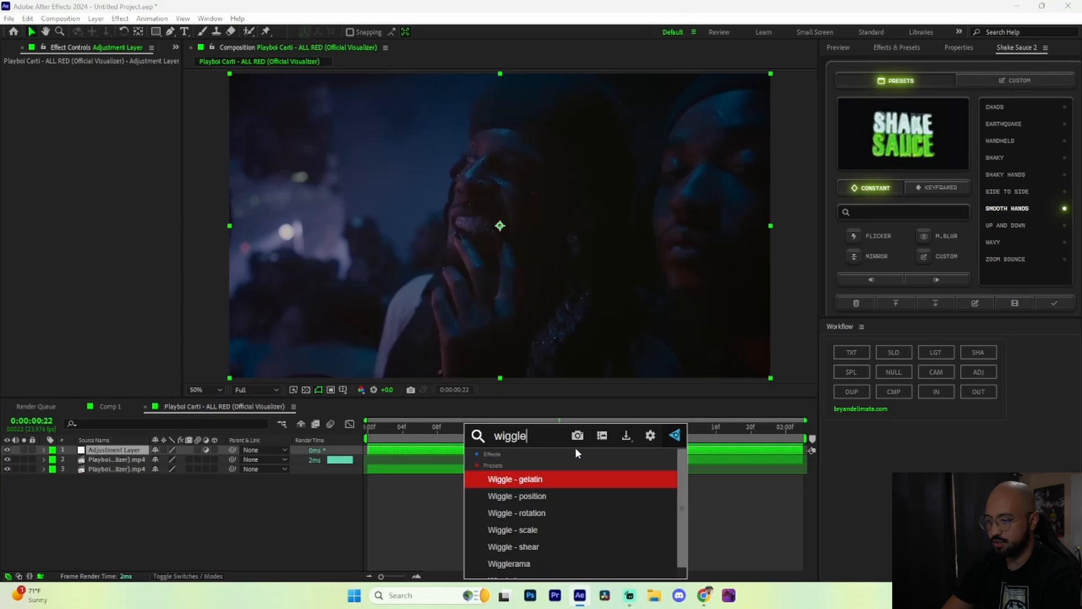
{"action": "left_click", "coordinate": [541, 497]}
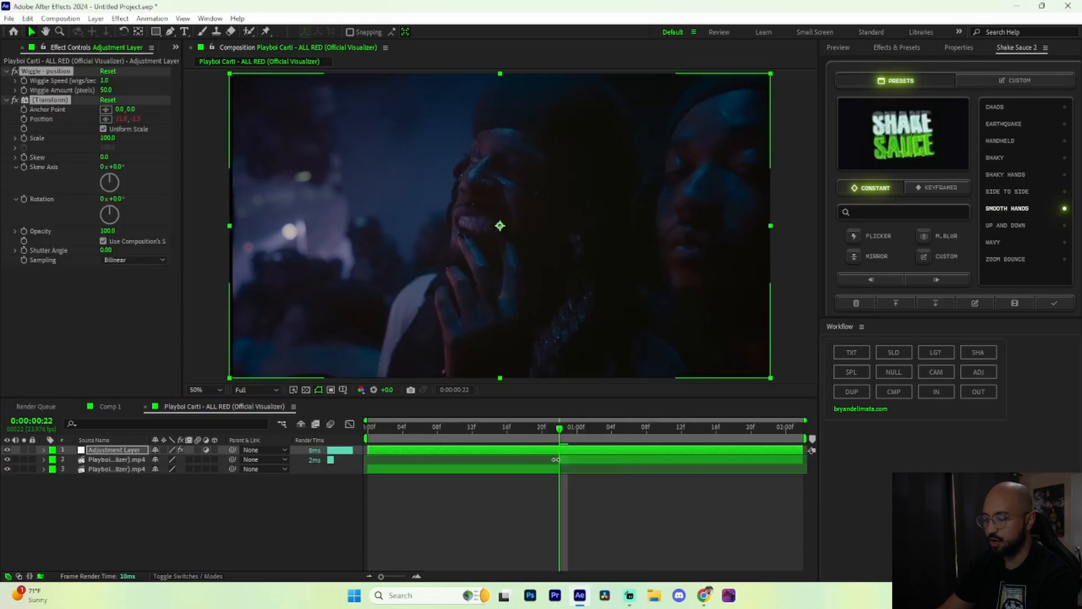
{"action": "key", "text": "space"}
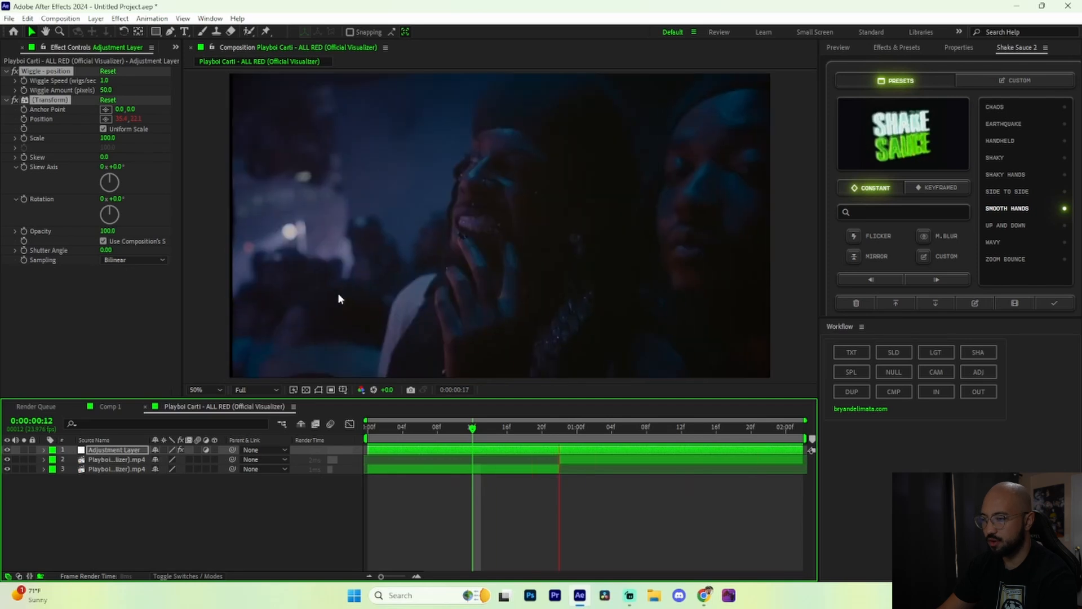
{"action": "key", "text": "space"}
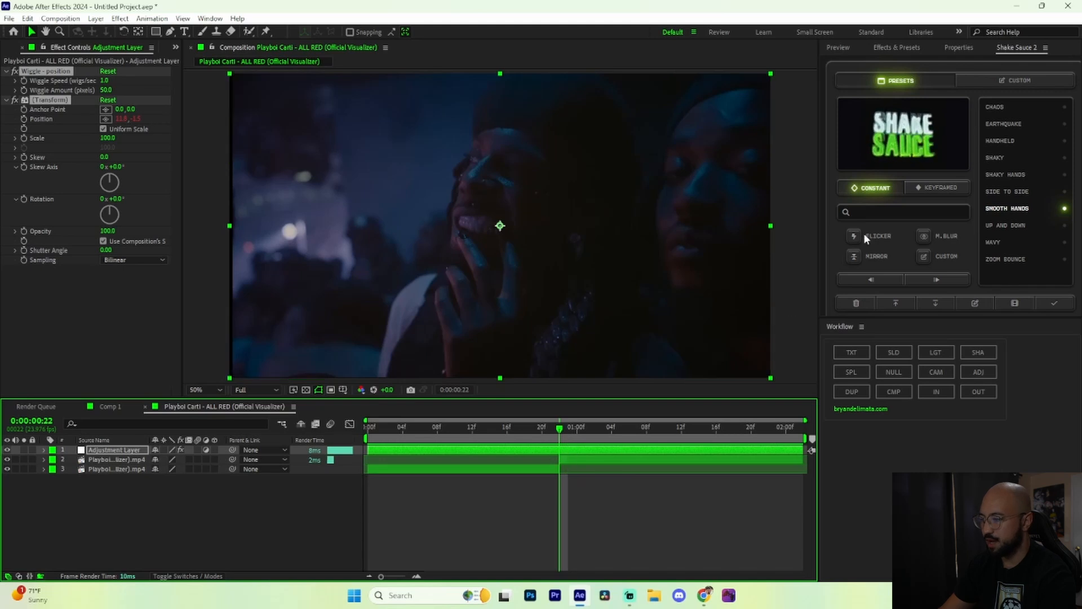
- Five frames before the cut, at 0:00:00:17, keyframe Wiggle Speed and Wiggle Amount at 0
{"action": "left_click", "coordinate": [872, 280]}
{"action": "left_click", "coordinate": [871, 280]}
{"action": "left_click", "coordinate": [871, 280]}
{"action": "left_click", "coordinate": [871, 280]}
{"action": "left_click", "coordinate": [871, 279]}
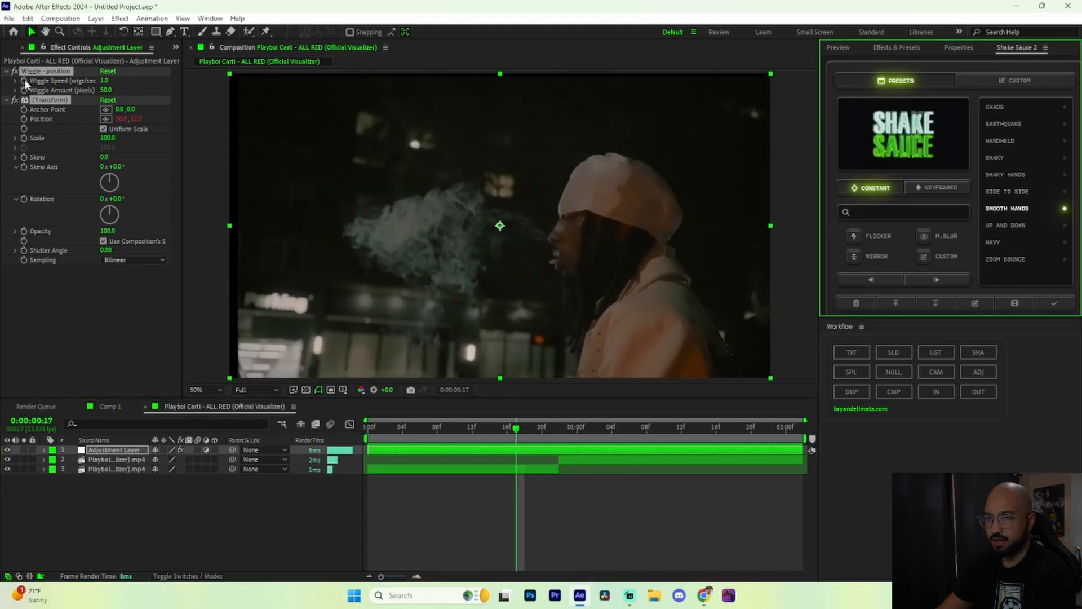
{"action": "left_click", "coordinate": [24, 81]}
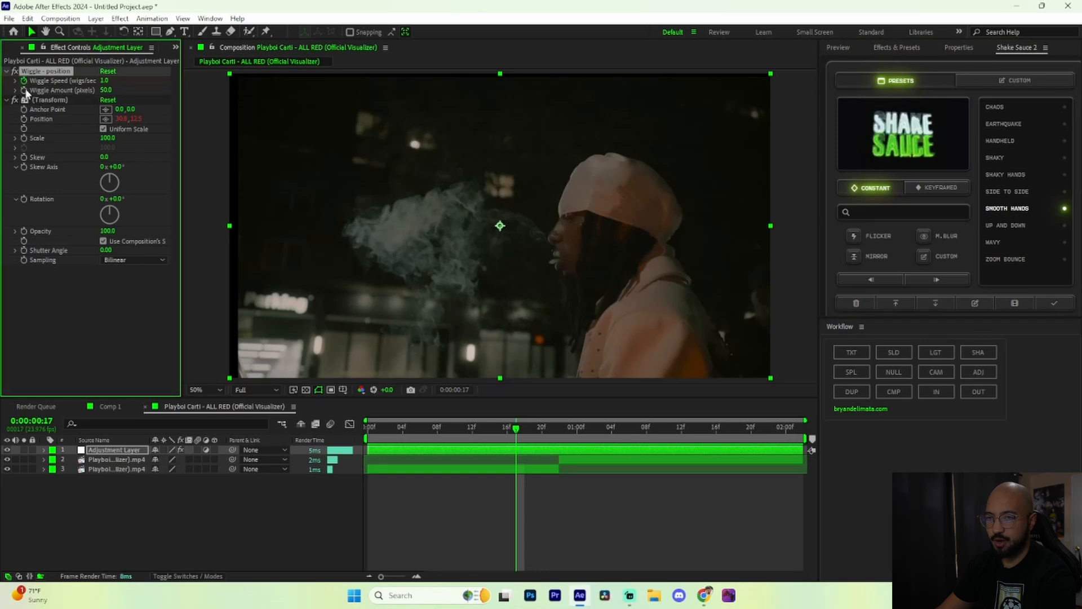
{"action": "left_click", "coordinate": [104, 80]}
{"action": "type", "text": "0"}
{"action": "key", "text": "Return"}
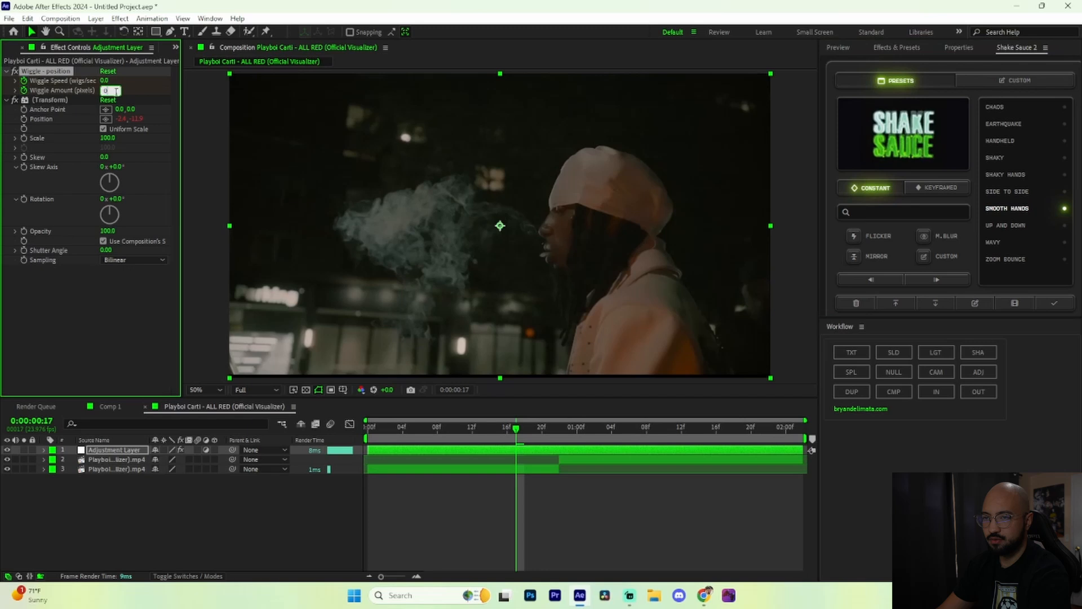
{"action": "type", "text": "0"}
{"action": "key", "text": "Return"}
- At the cut, 0:00:00:22, keyframe Wiggle Speed at 1 and Wiggle Amount at 200
{"action": "left_click_drag", "start_coordinate": [519, 431], "coordinate": [566, 439]}
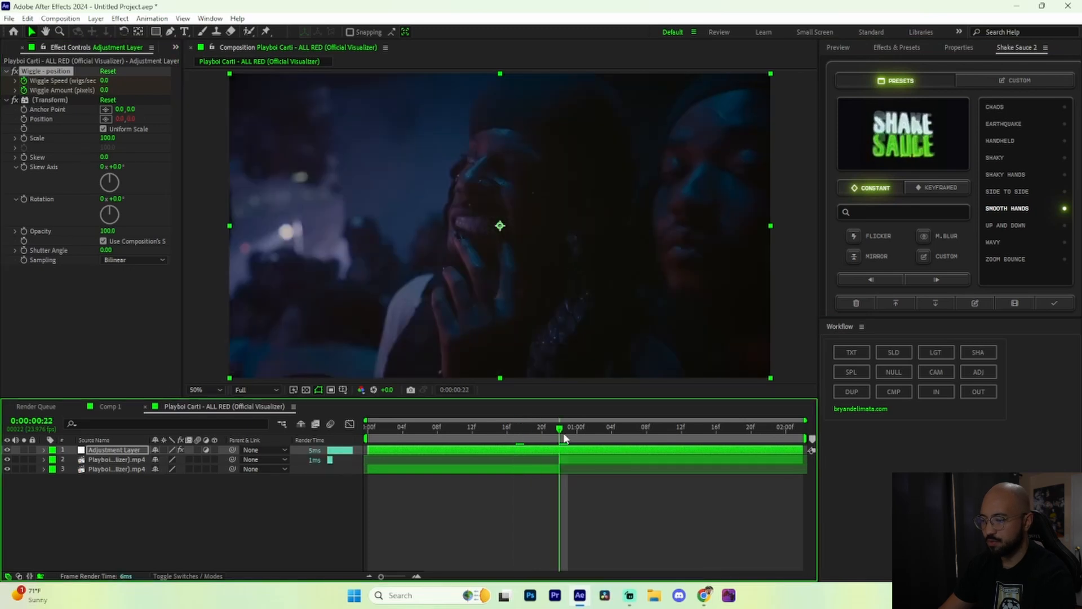
{"action": "left_click", "coordinate": [109, 83]}
{"action": "type", "text": "1"}
{"action": "left_click", "coordinate": [106, 90]}
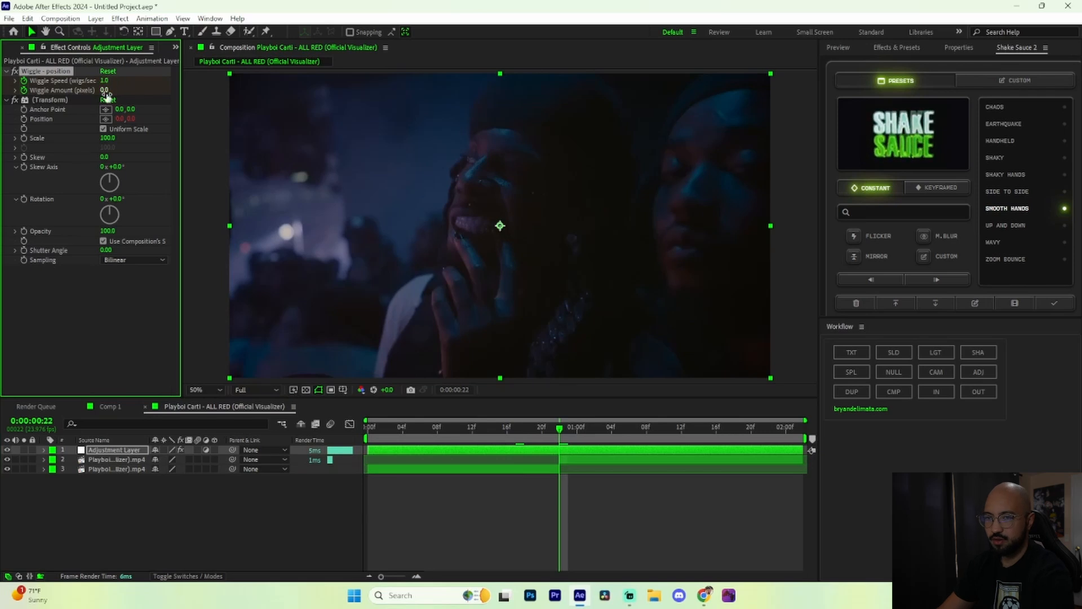
{"action": "type", "text": "200"}
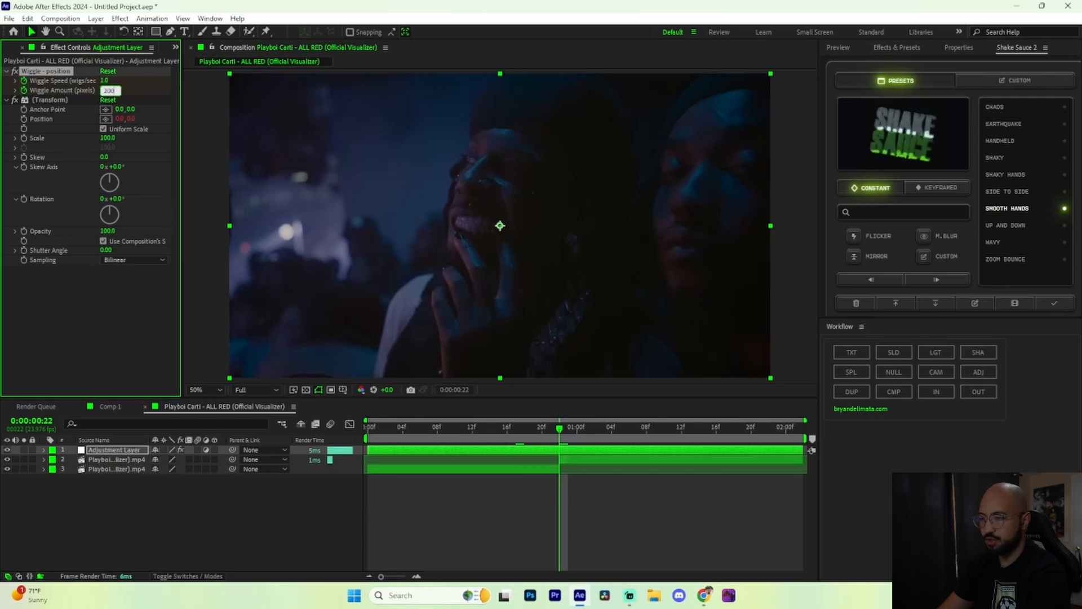
{"action": "key", "text": "Return"}
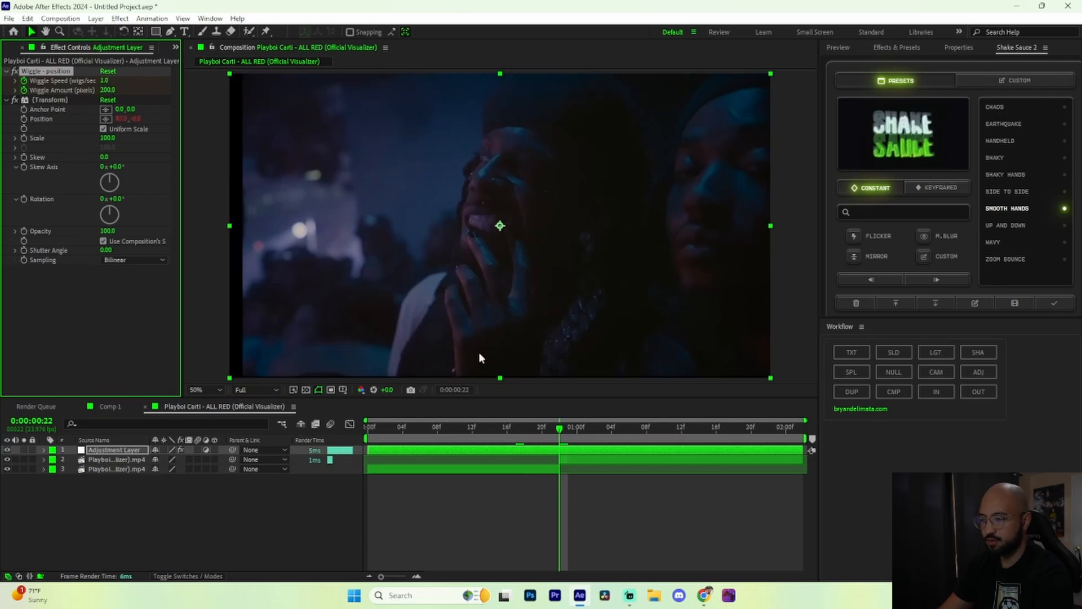
- Five frames after the cut, at 0:00:01:03, keyframe Wiggle Speed and Wiggle Amount at 0 and preview the shake
{"action": "left_click", "coordinate": [929, 276]}
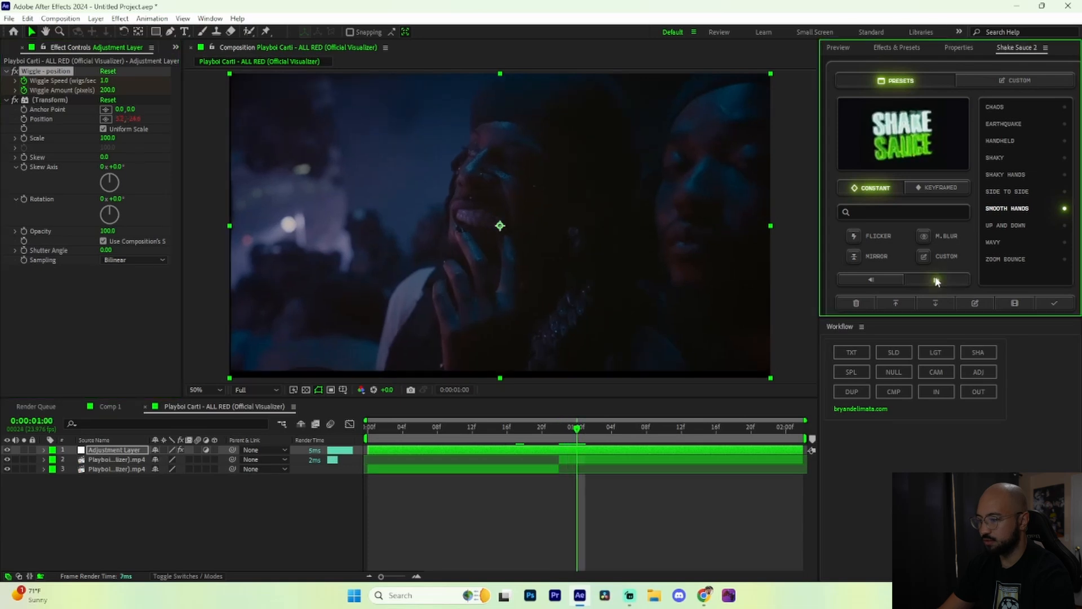
{"action": "left_click", "coordinate": [936, 281]}
{"action": "left_click", "coordinate": [105, 80]}
{"action": "type", "text": "0"}
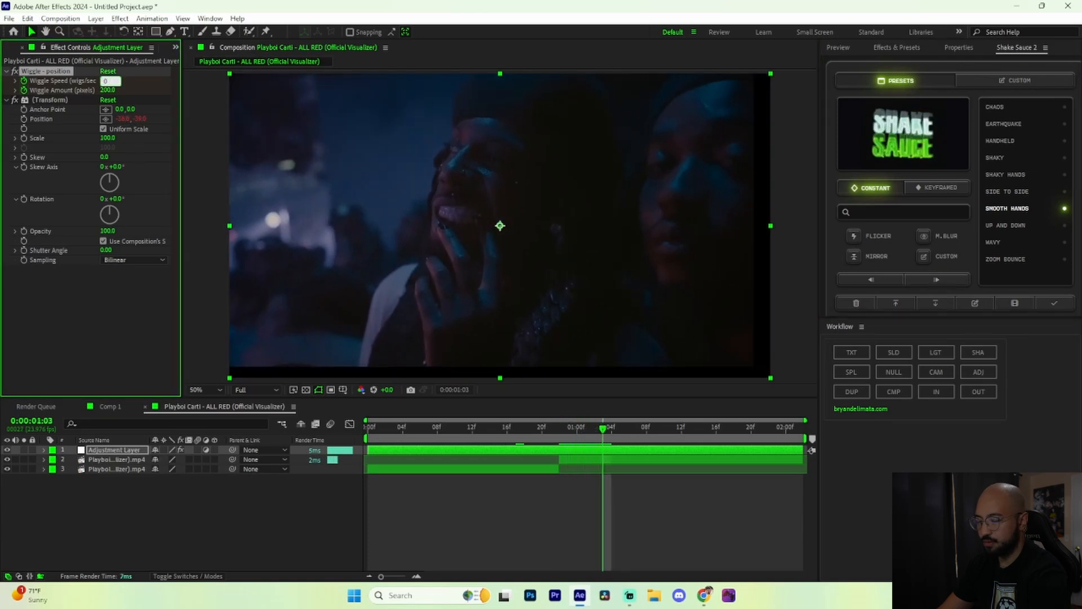
{"action": "key", "text": "Return"}
{"action": "left_click", "coordinate": [108, 91]}
{"action": "type", "text": "0"}
{"action": "key", "text": "Return"}
{"action": "left_click_drag", "start_coordinate": [637, 428], "coordinate": [439, 431]}
{"action": "key", "text": "space"}
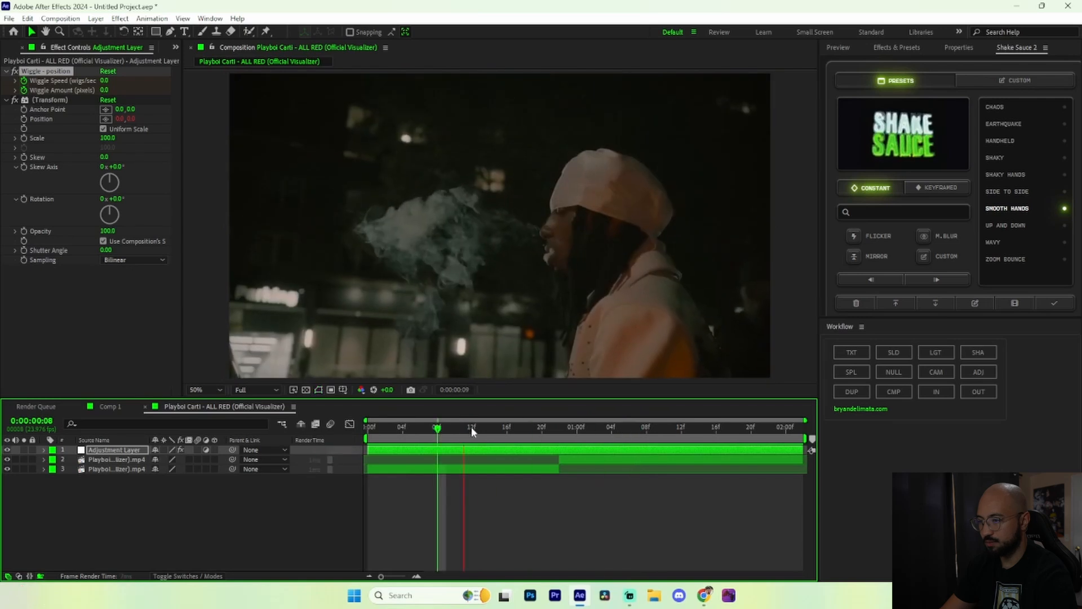
{"action": "left_click", "coordinate": [507, 429]}
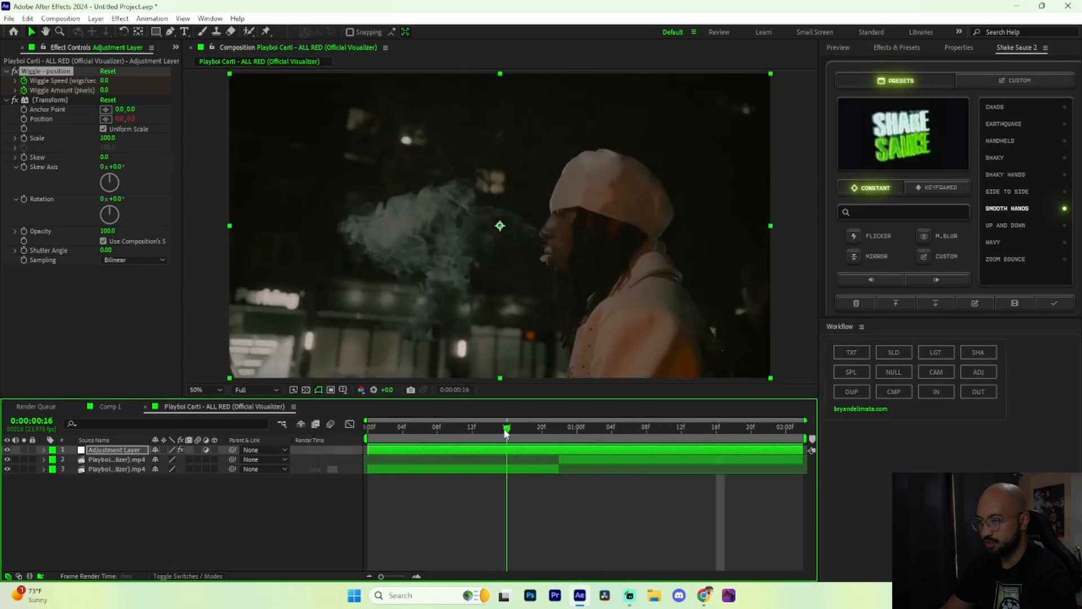
{"action": "left_click_drag", "start_coordinate": [505, 430], "coordinate": [464, 430]}
{"action": "key", "text": "space"}
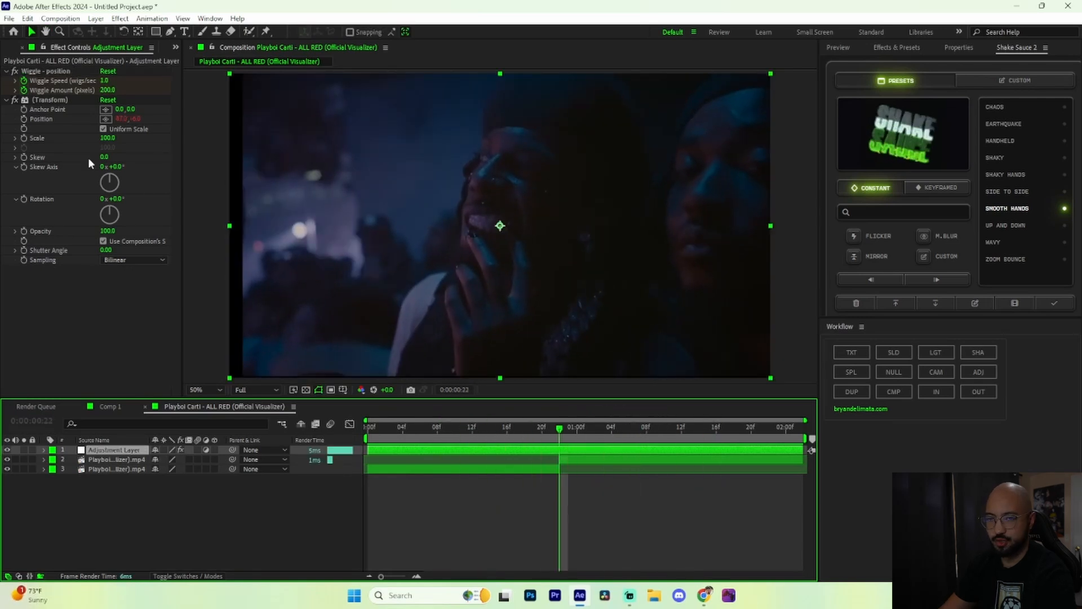
- Turn off the composition's shutter angle in the Transform effect, set Shutter Angle to 180, and preview the motion blur
{"action": "left_click", "coordinate": [103, 240]}
{"action": "left_click", "coordinate": [107, 250]}
{"action": "type", "text": "18"}
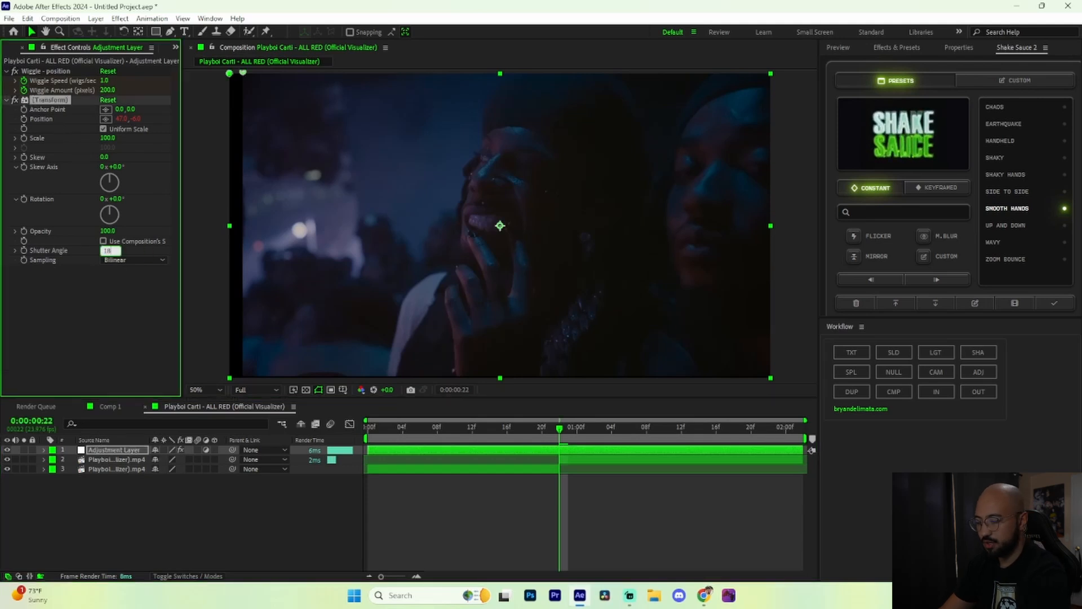
{"action": "key", "text": "Return"}
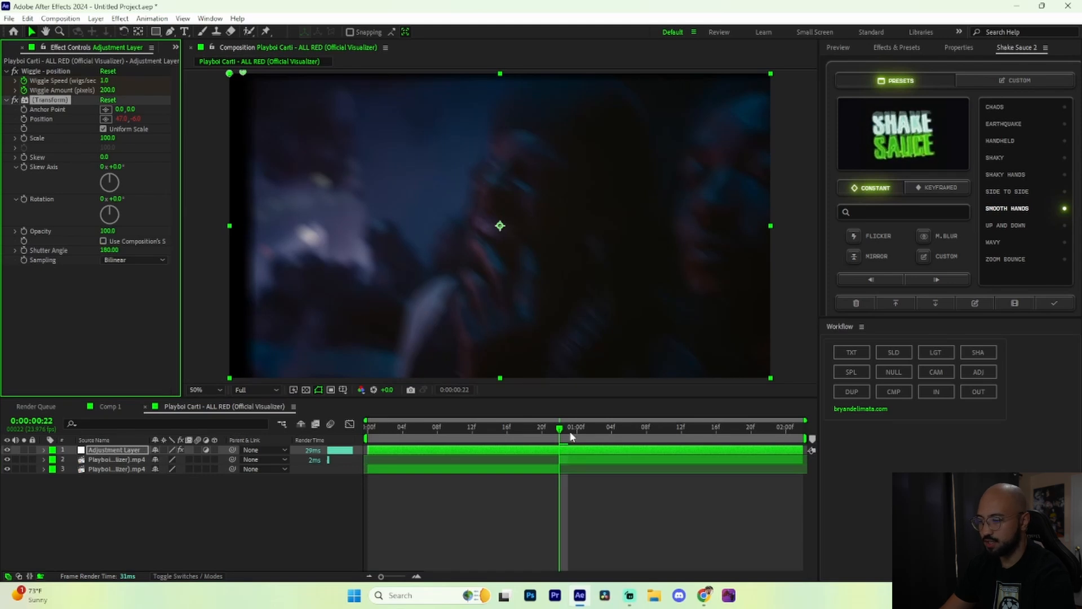
{"action": "key", "text": "space"}
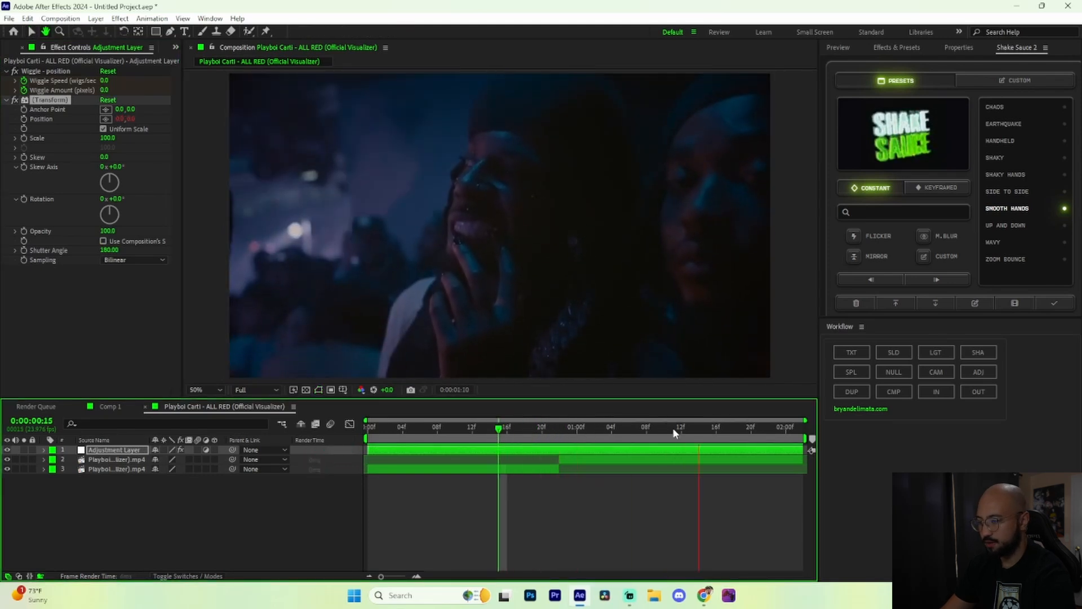
{"action": "key", "text": "space"}
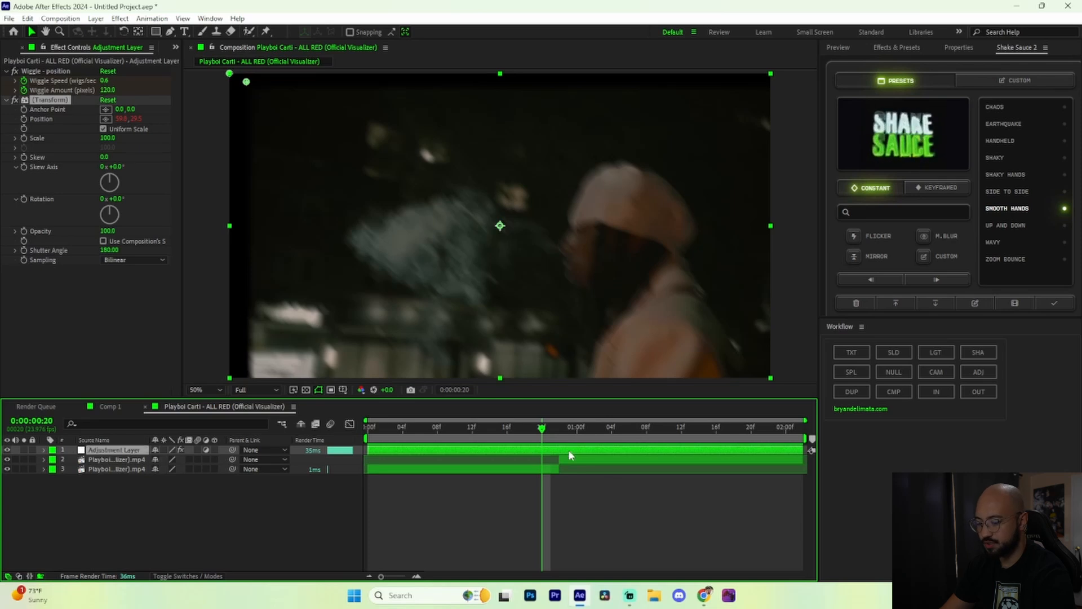
- Apply Motion Tile to the adjustment layer and place it above the Wiggle - position and Transform effects
{"action": "key", "text": "ctrl+space"}
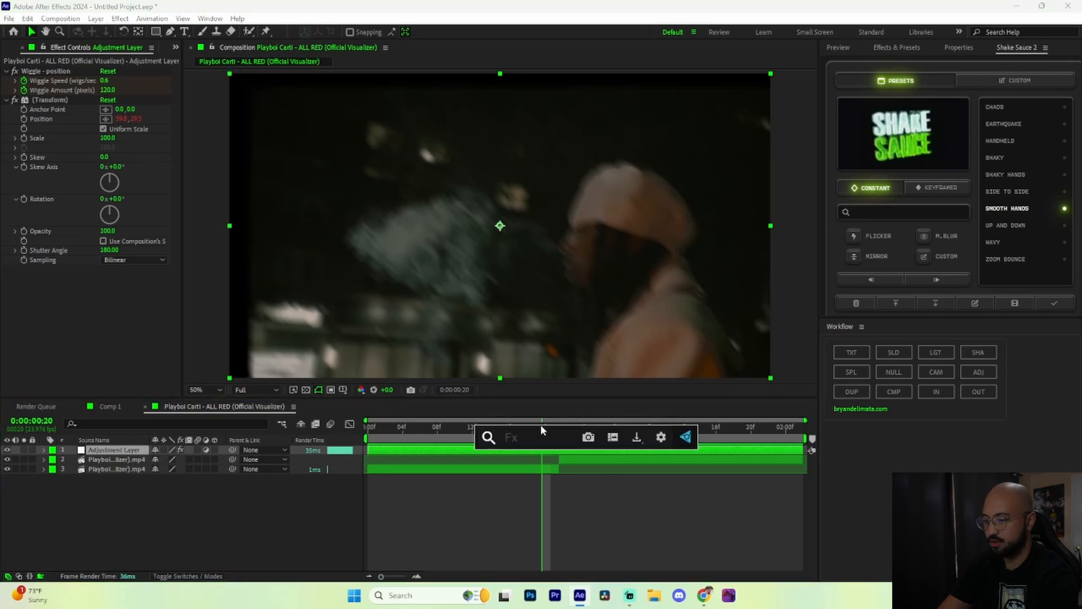
{"action": "type", "text": "motion"}
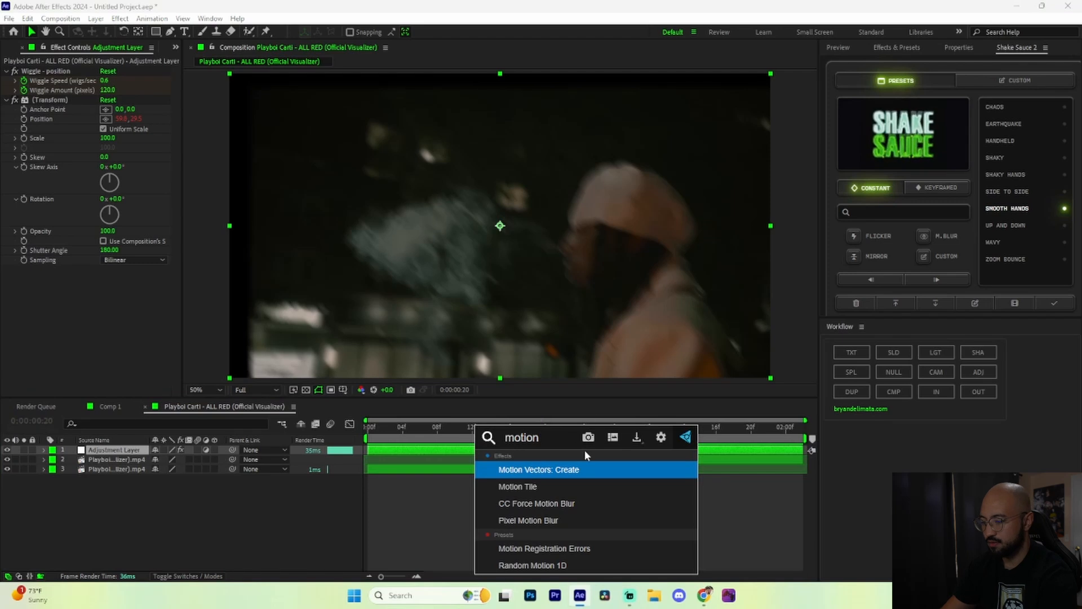
{"action": "left_click", "coordinate": [546, 485]}
{"action": "left_click_drag", "start_coordinate": [38, 269], "coordinate": [50, 67]}
- Set Motion Tile's Output Width and Output Height to 200, enable Mirror Edges, and preview the transition
{"action": "left_click", "coordinate": [110, 109]}
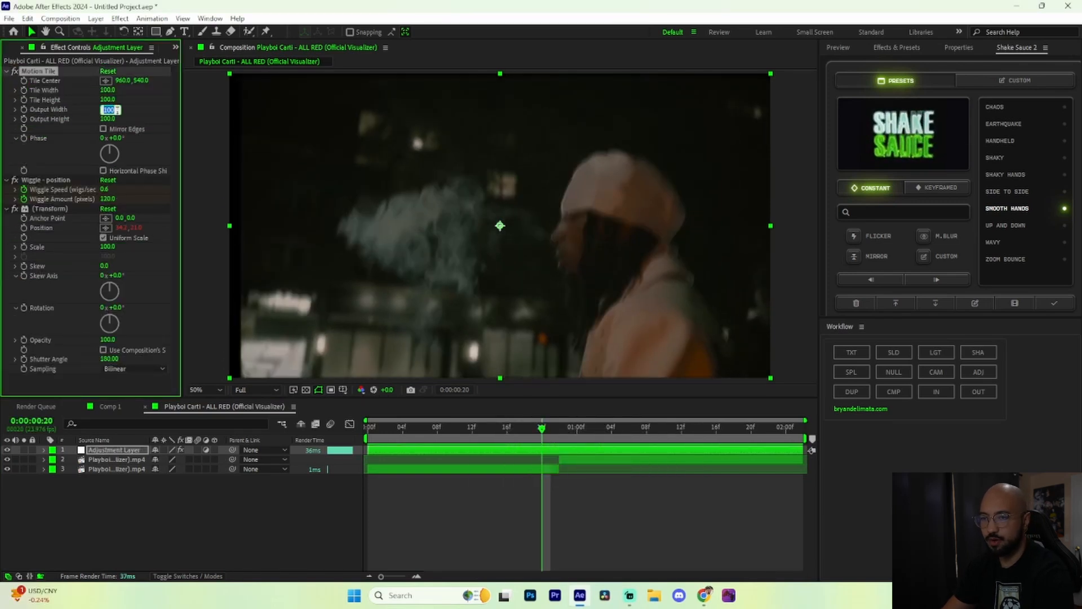
{"action": "key", "text": "Return"}
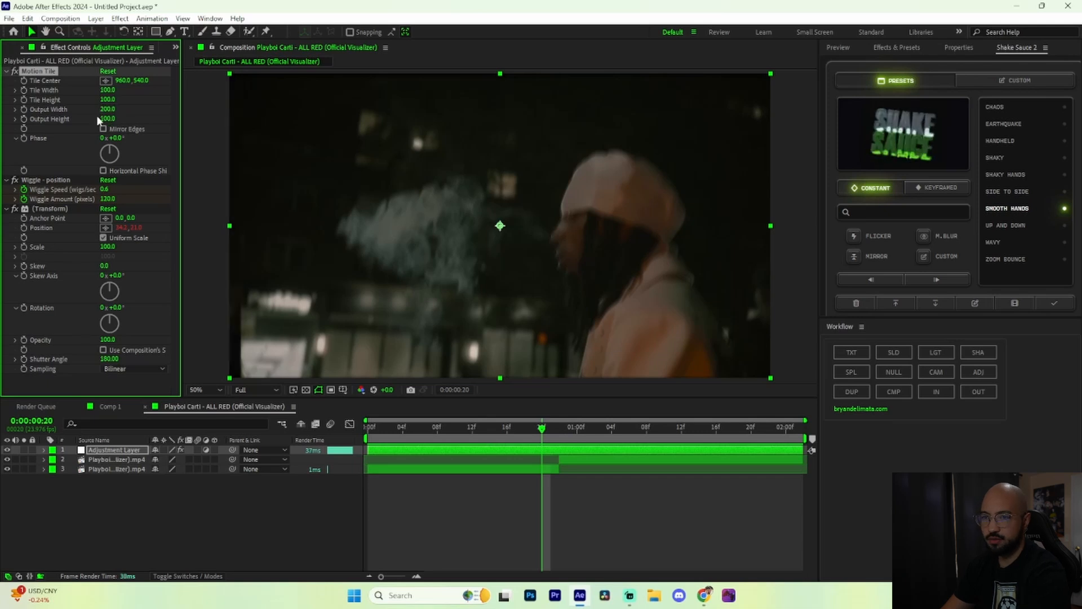
{"action": "type", "text": "200"}
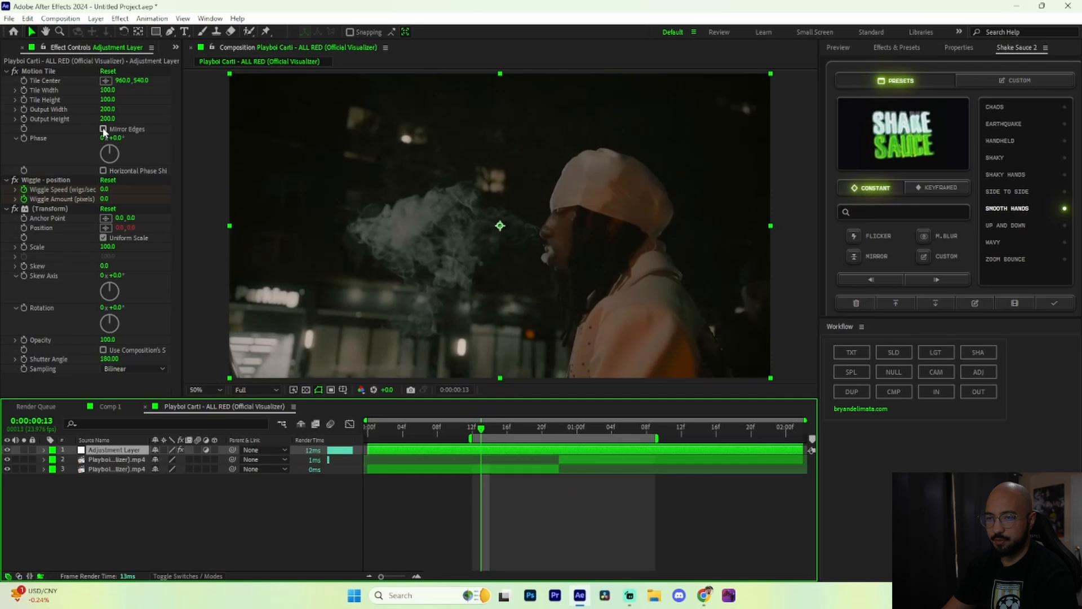
{"action": "left_click", "coordinate": [103, 129]}
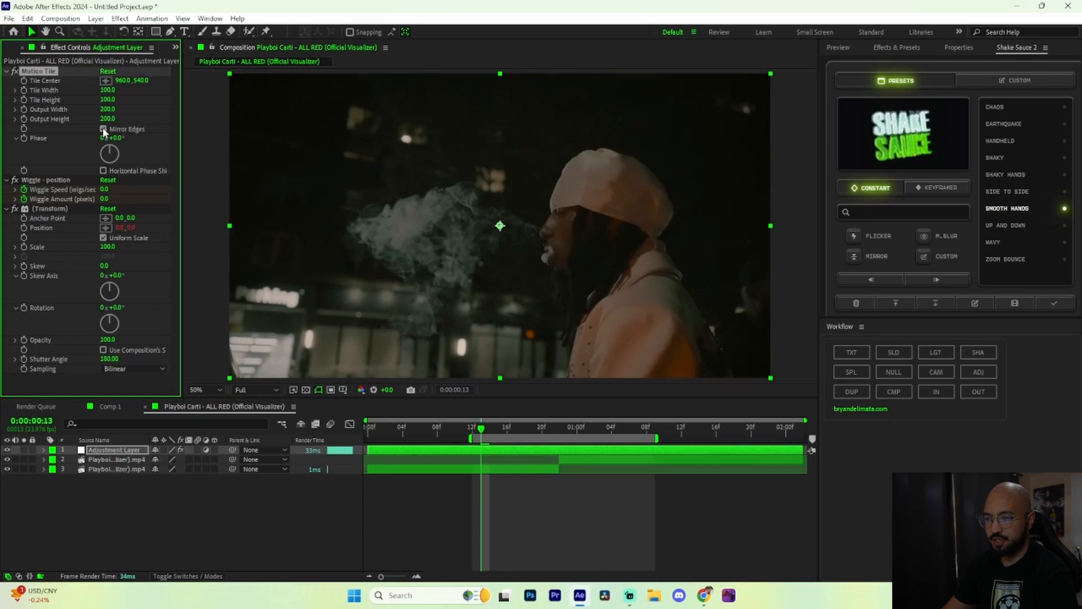
{"action": "key", "text": "space"}
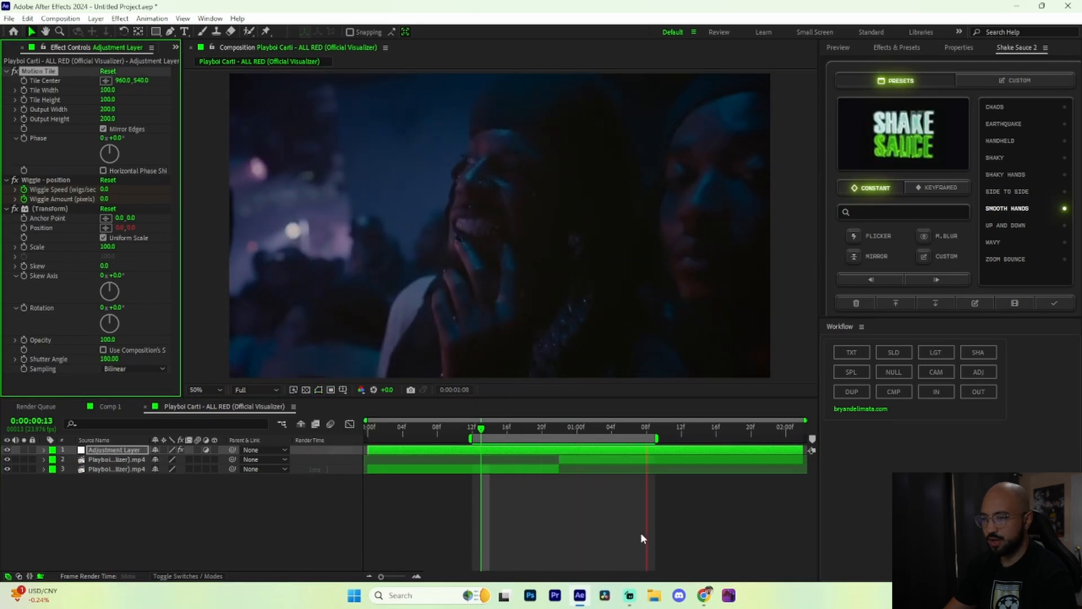
- Apply the Exposure effect to the adjustment layer
{"action": "left_click", "coordinate": [571, 454]}
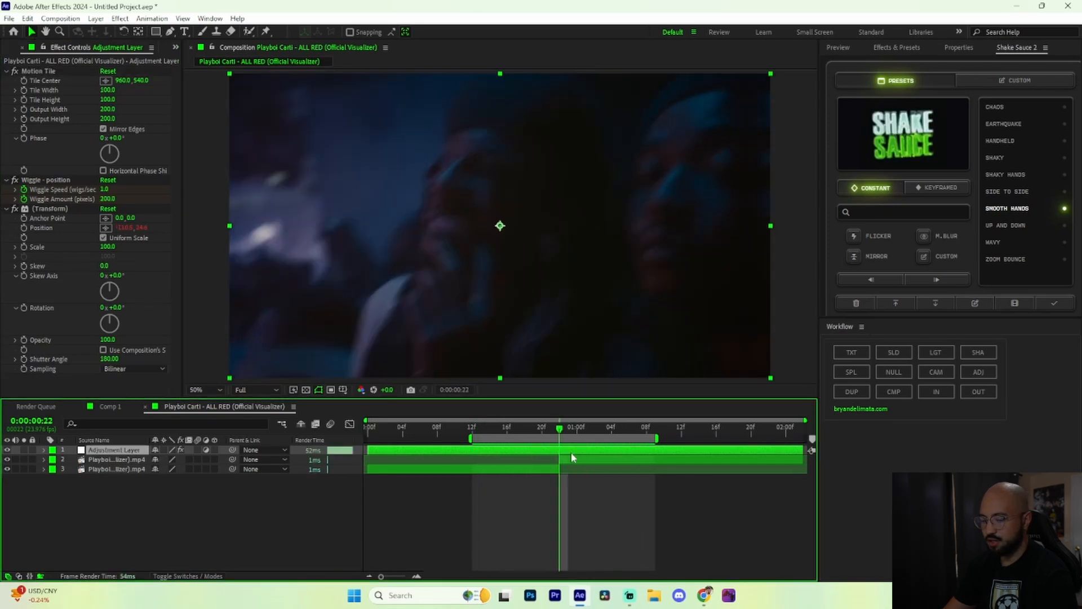
{"action": "key", "text": "ctrl+space"}
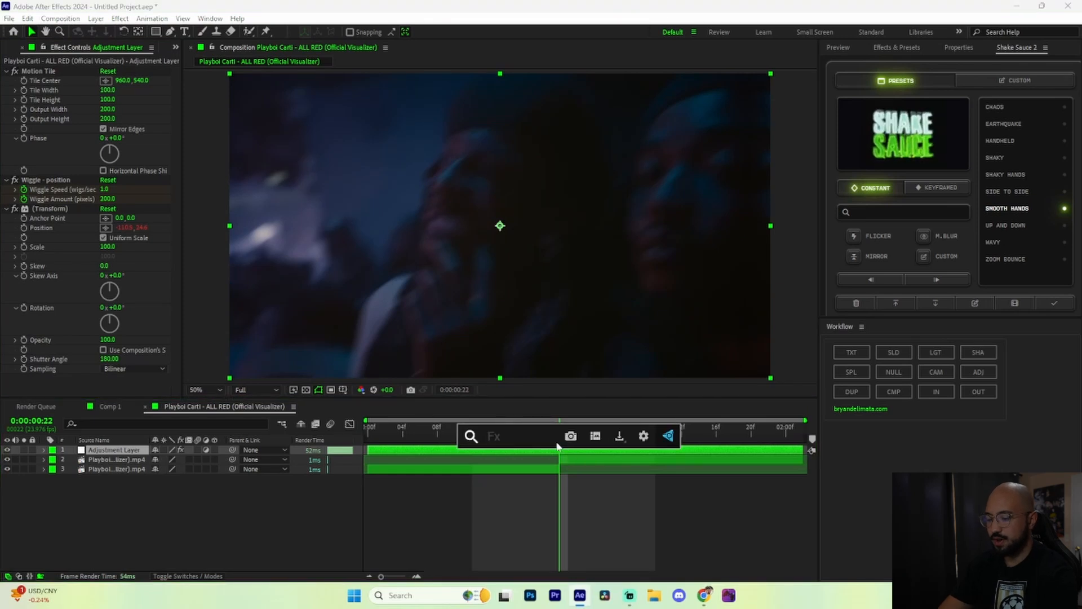
{"action": "type", "text": "Expo"}
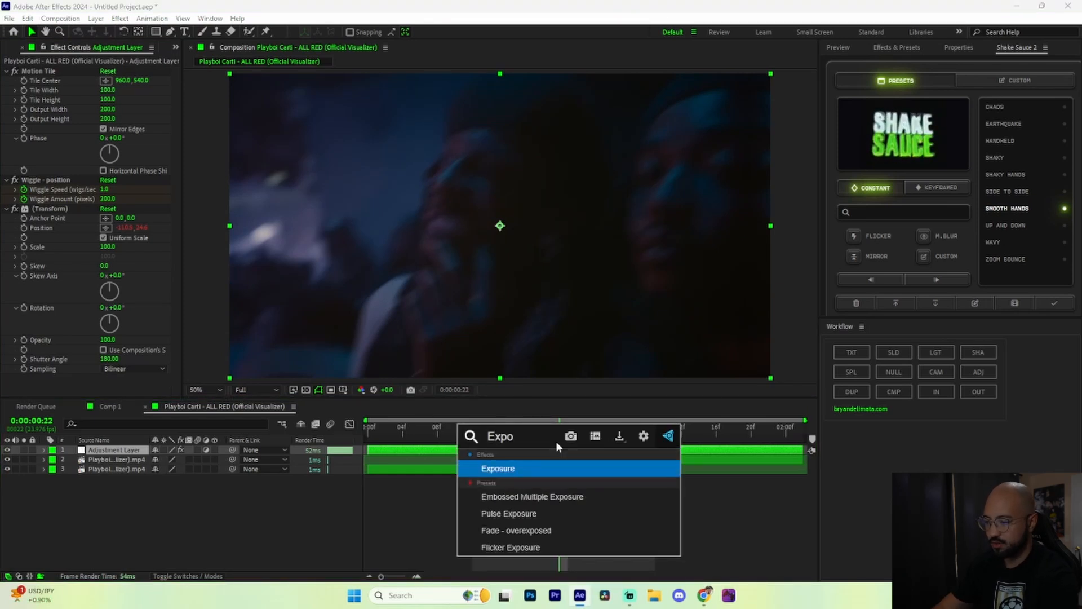
{"action": "left_click", "coordinate": [507, 470]}
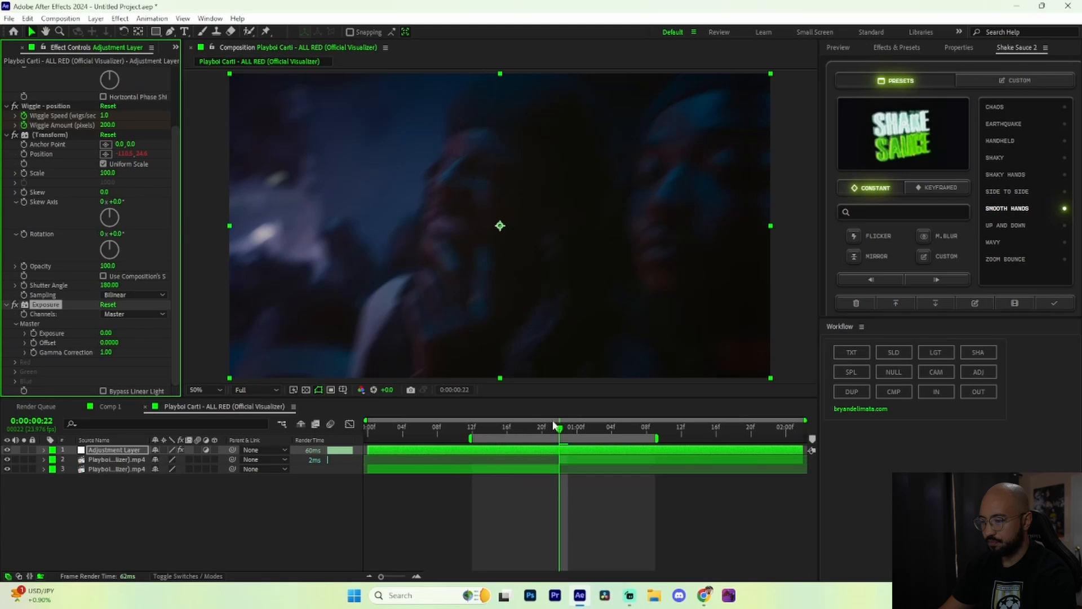
- Five frames before the cut, at 0:00:00:17, start keyframing Exposure at 0
{"action": "left_click", "coordinate": [875, 278]}
{"action": "left_click", "coordinate": [875, 278]}
{"action": "left_click", "coordinate": [875, 277]}
{"action": "left_click", "coordinate": [875, 278]}
{"action": "left_click", "coordinate": [875, 278]}
{"action": "left_click", "coordinate": [34, 333]}
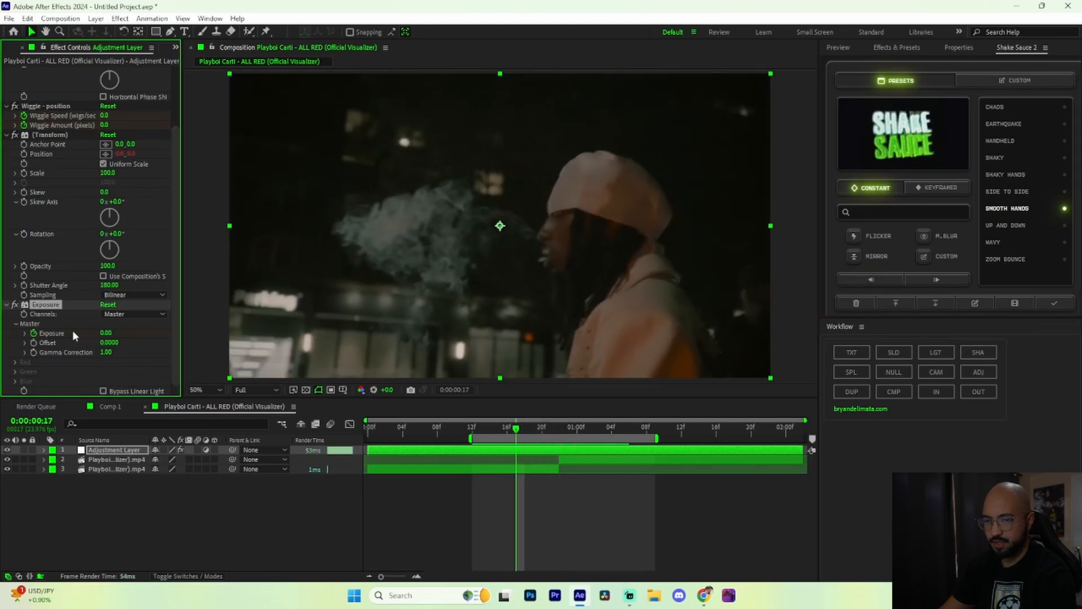
- Keyframe Exposure at 7 on the cut at 0:00:00:22
{"action": "left_click_drag", "start_coordinate": [520, 432], "coordinate": [561, 435]}
{"action": "left_click", "coordinate": [109, 333]}
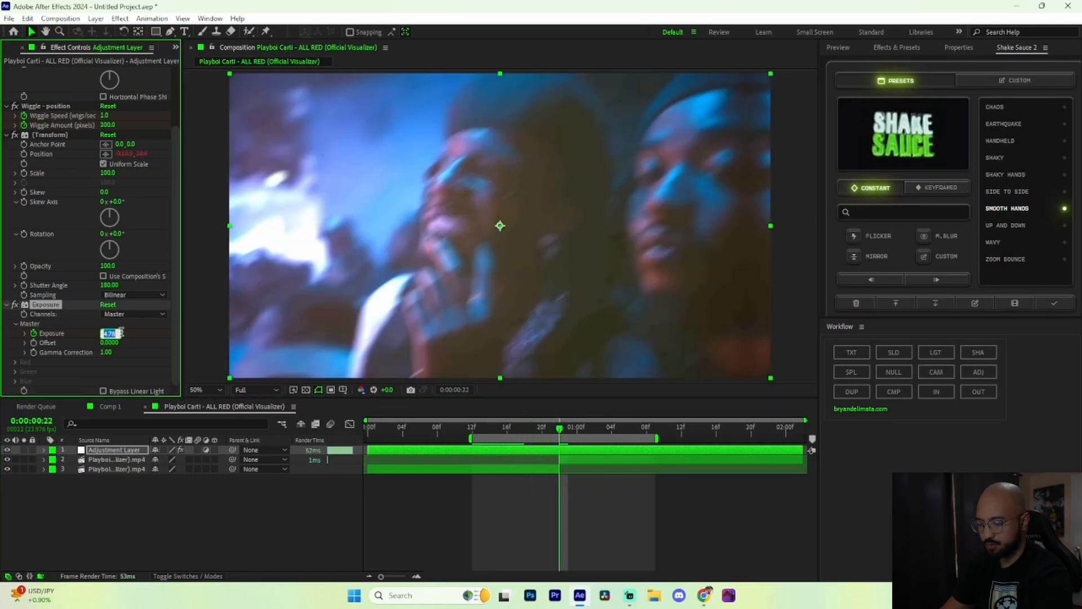
{"action": "type", "text": "7"}
{"action": "key", "text": "Return"}
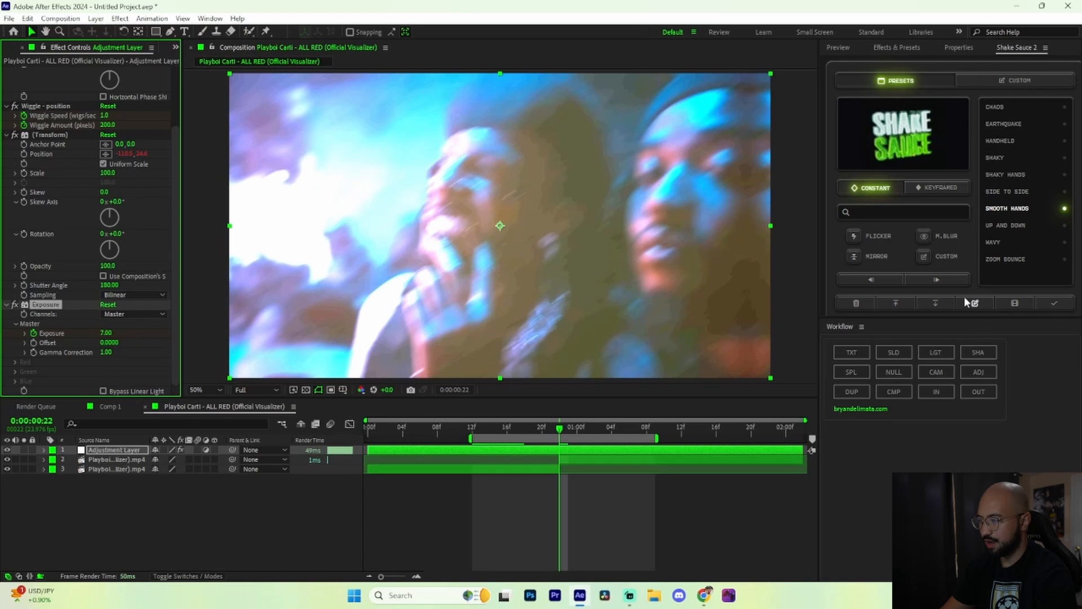
- Five frames after the cut, at 0:00:01:03, keyframe Exposure at 0 and preview the transition
{"action": "left_click", "coordinate": [945, 277]}
{"action": "left_click", "coordinate": [946, 277]}
{"action": "left_click", "coordinate": [946, 277]}
{"action": "left_click", "coordinate": [945, 277]}
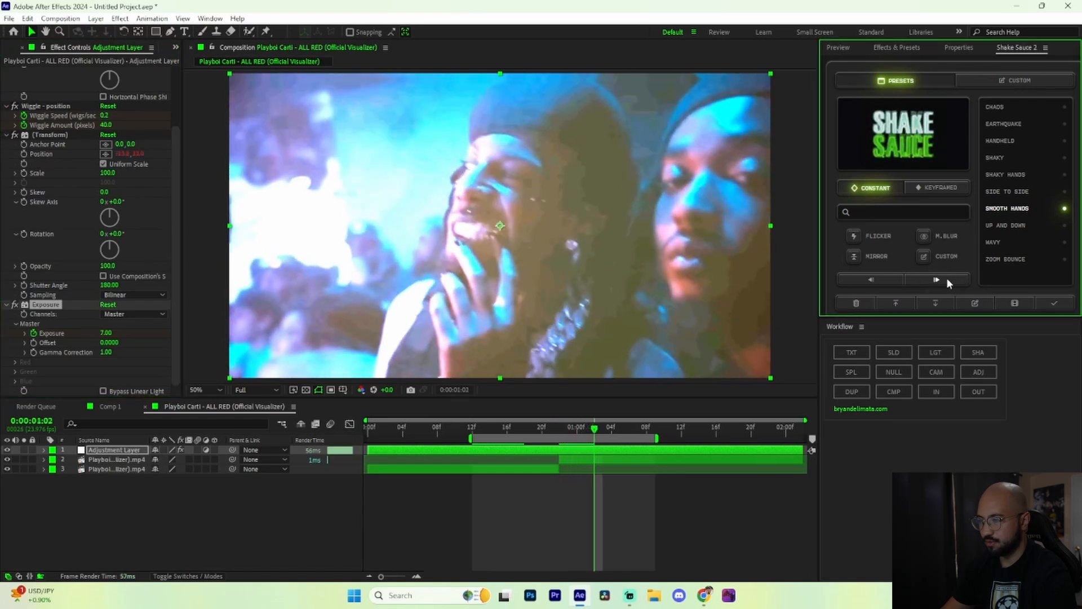
{"action": "left_click", "coordinate": [945, 277]}
{"action": "left_click", "coordinate": [108, 334]}
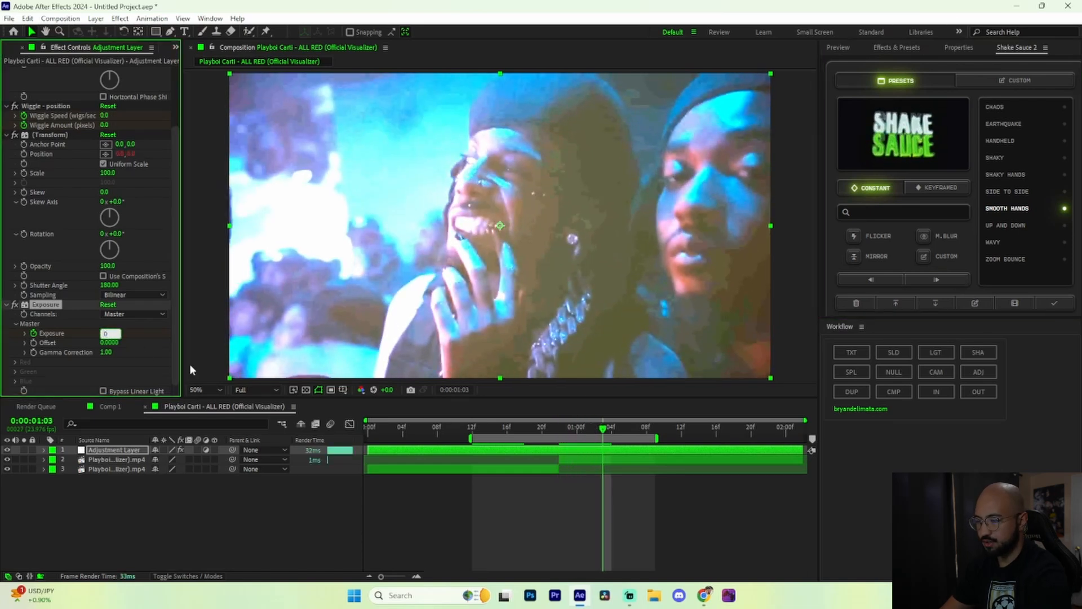
{"action": "key", "text": "Return"}
{"action": "left_click", "coordinate": [605, 437]}
{"action": "key", "text": "space"}
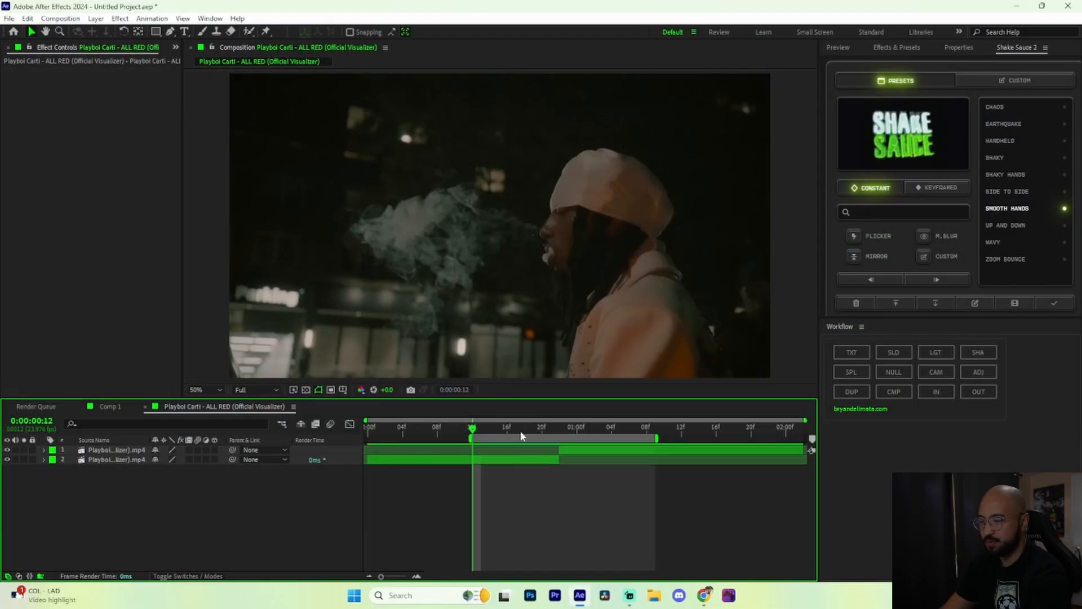
- At the cut, 0:00:00:22, browse Shake Sauce's keyframed presets, apply Zoom Twist and preview it
{"action": "left_click", "coordinate": [559, 429]}
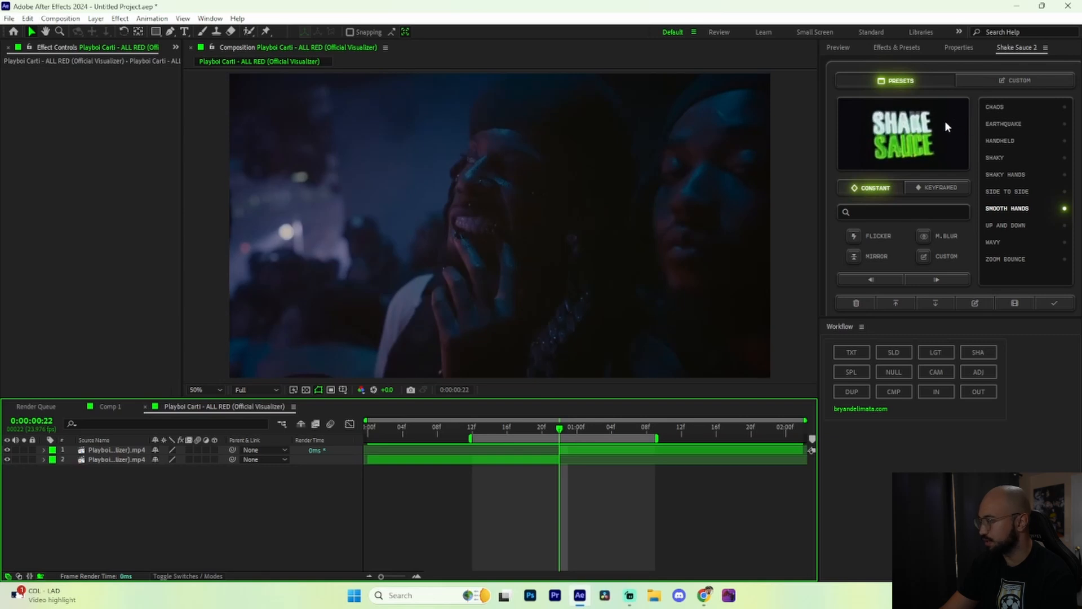
{"action": "left_click", "coordinate": [949, 188]}
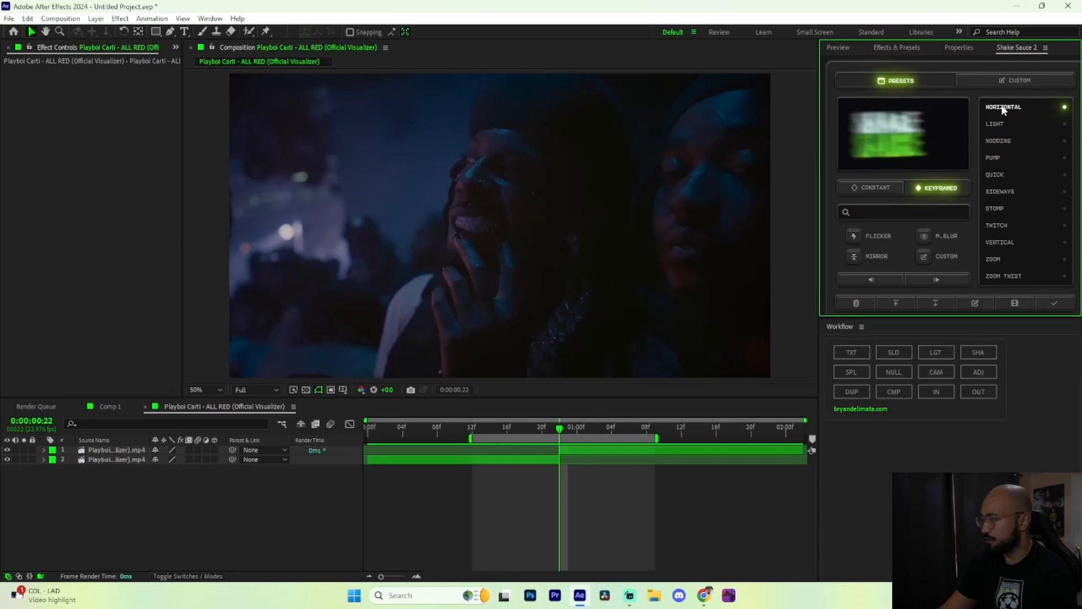
{"action": "left_click", "coordinate": [1000, 125]}
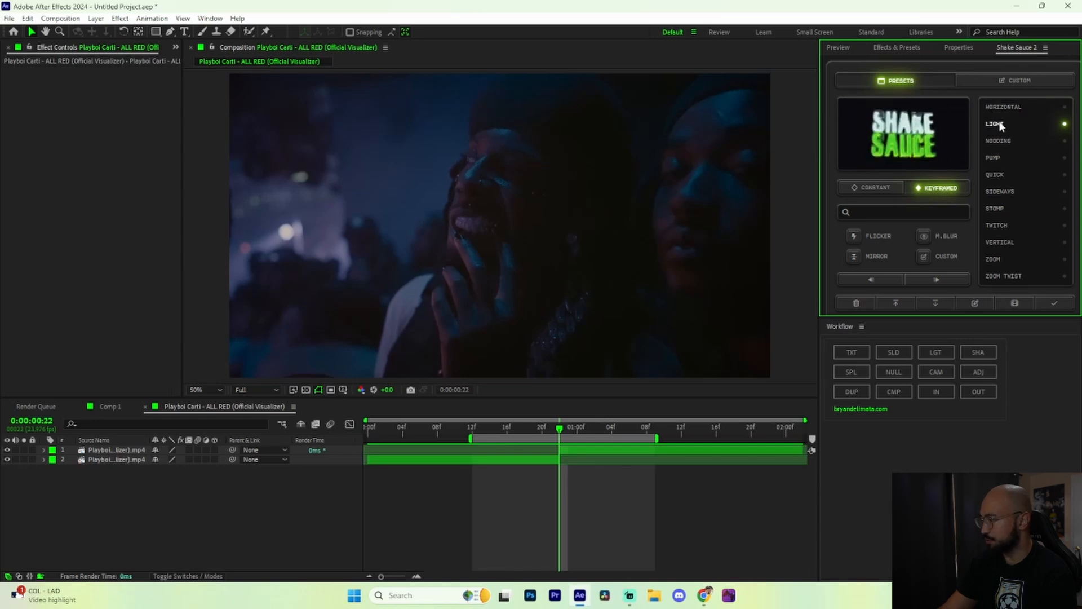
{"action": "left_click", "coordinate": [999, 142]}
{"action": "left_click", "coordinate": [994, 158]}
{"action": "left_click", "coordinate": [997, 259]}
{"action": "left_click", "coordinate": [1000, 275]}
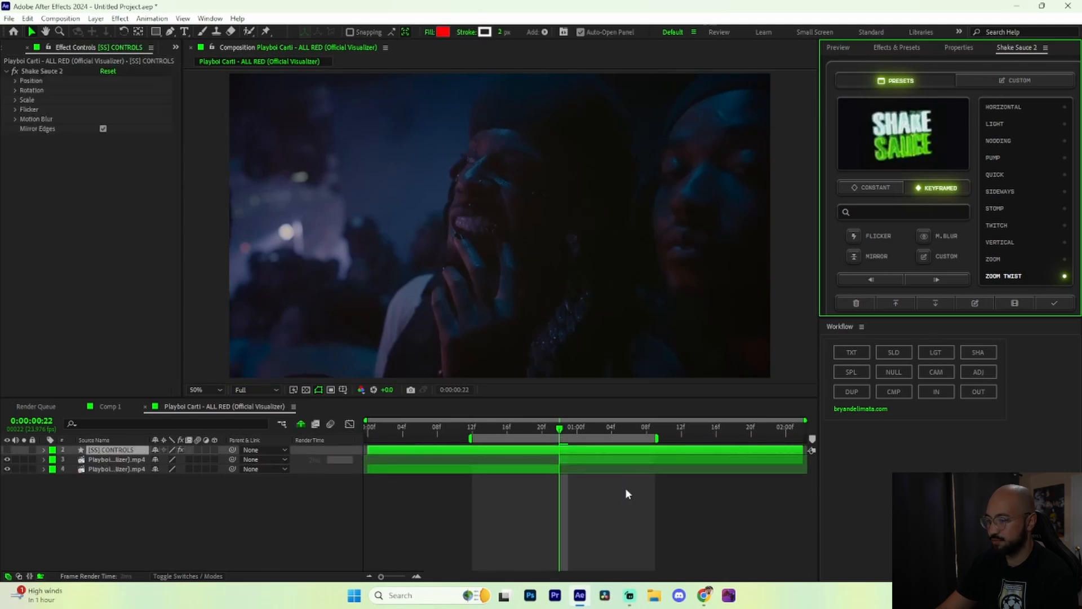
{"action": "left_click", "coordinate": [558, 493]}
{"action": "key", "text": "space"}
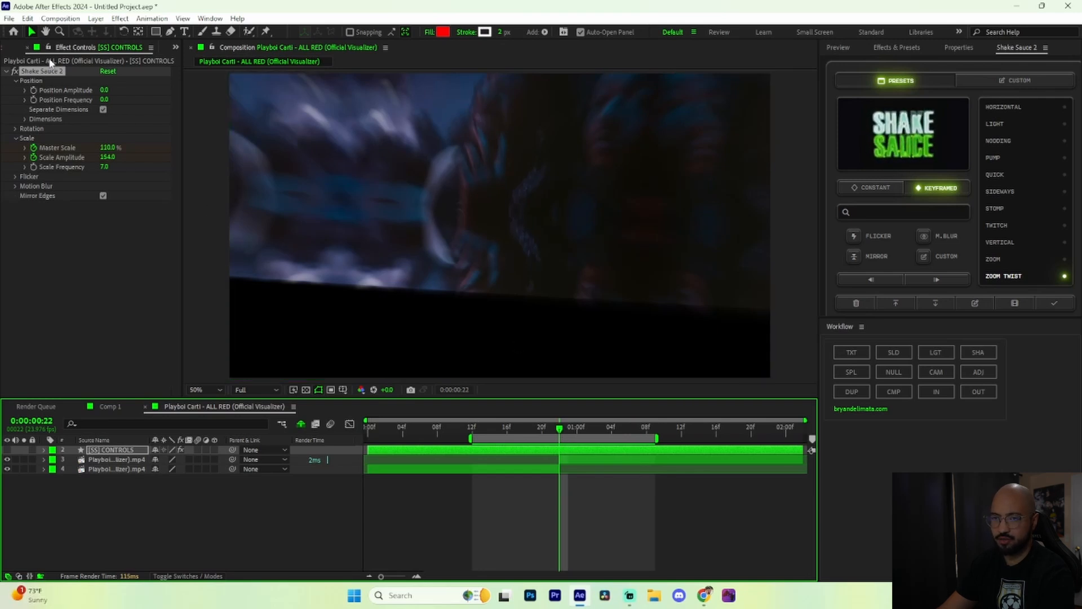
- Raise the Zoom Twist shake's Master Scale to 147% at the cut and preview the result
{"action": "left_click_drag", "start_coordinate": [112, 147], "coordinate": [137, 148]}
{"action": "key", "text": "space"}
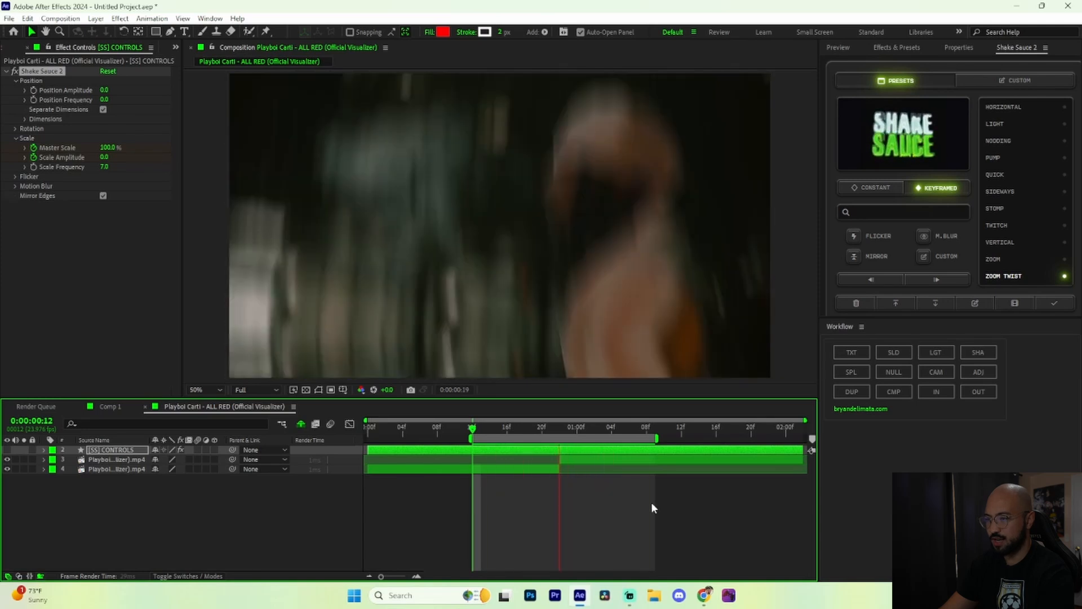
{"action": "key", "text": "space"}
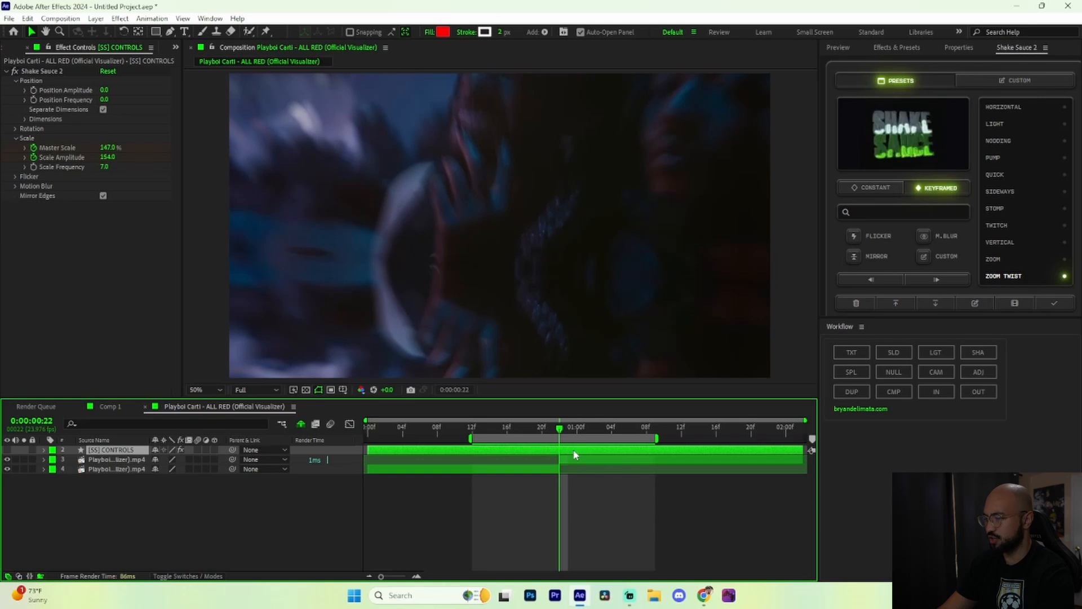
- Replace the Zoom Twist shake with the keyframed Stomp preset and preview it across the cut
{"action": "left_click", "coordinate": [854, 305]}
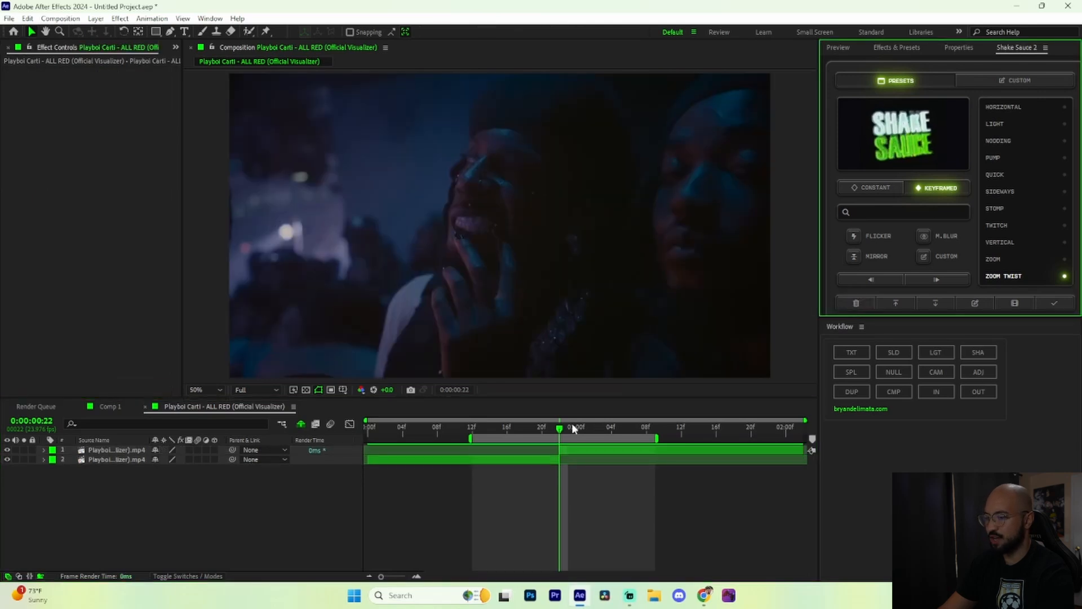
{"action": "left_click", "coordinate": [995, 208]}
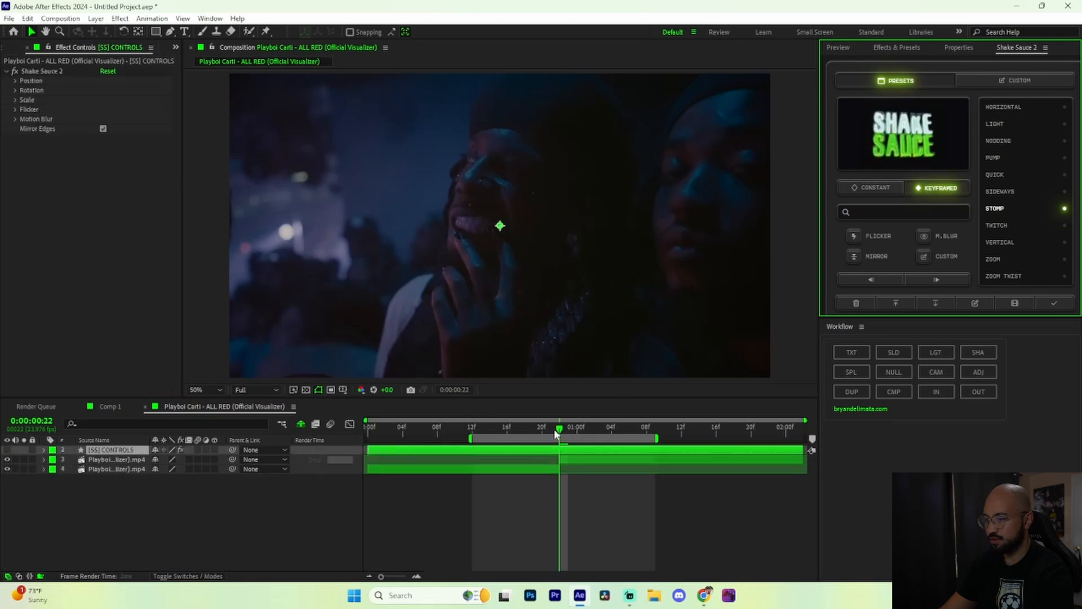
{"action": "left_click_drag", "start_coordinate": [557, 434], "coordinate": [497, 434]}
{"action": "key", "text": "space"}
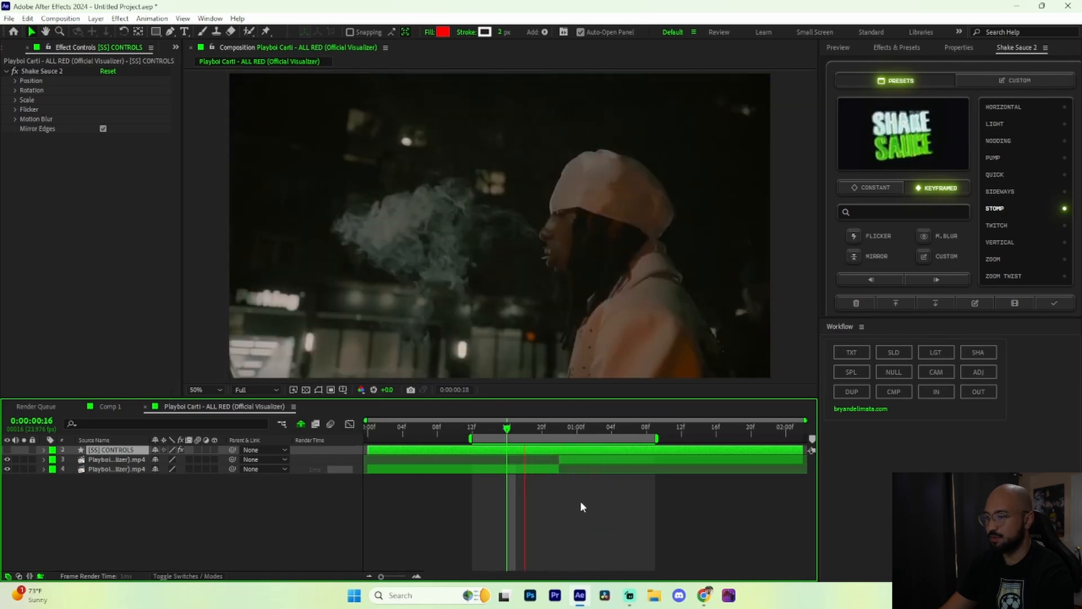
- Remove the Stomp shake and create a custom Shake Sauce control layer
{"action": "left_click", "coordinate": [856, 303]}
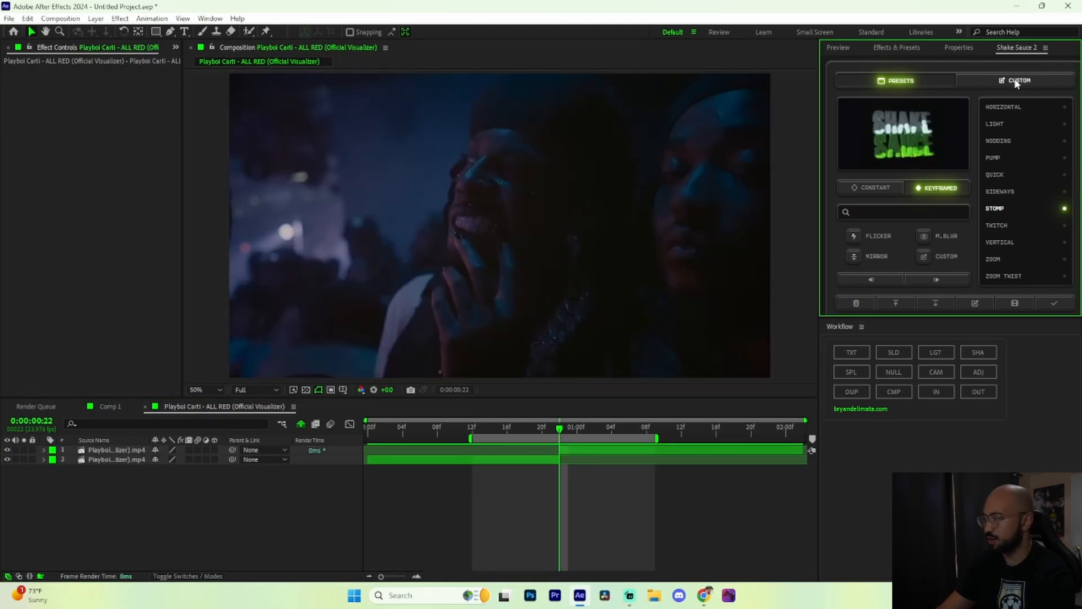
{"action": "left_click", "coordinate": [1025, 82]}
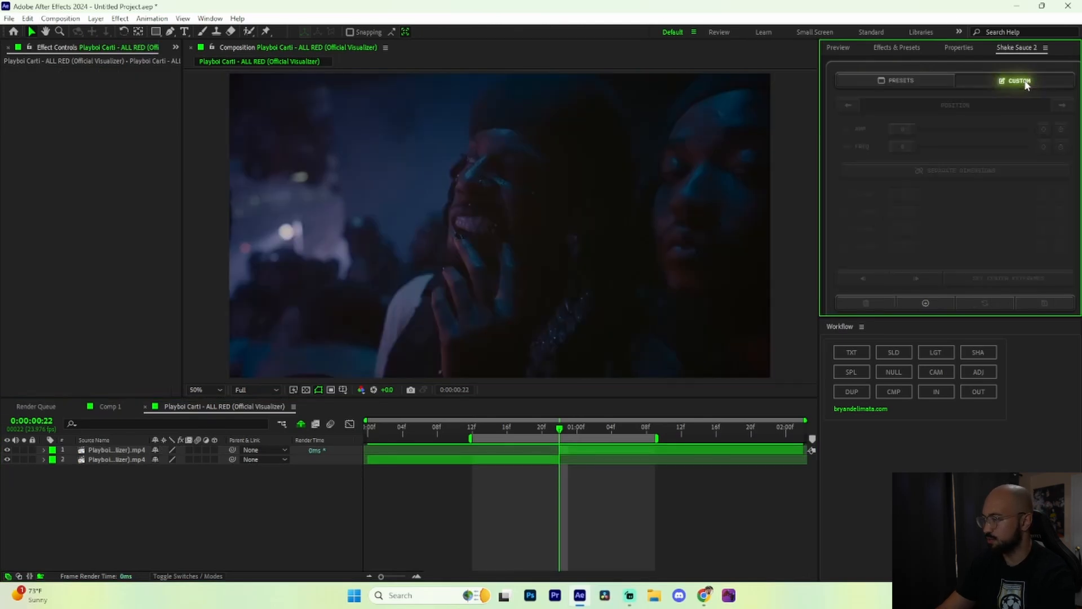
{"action": "left_click", "coordinate": [926, 303]}
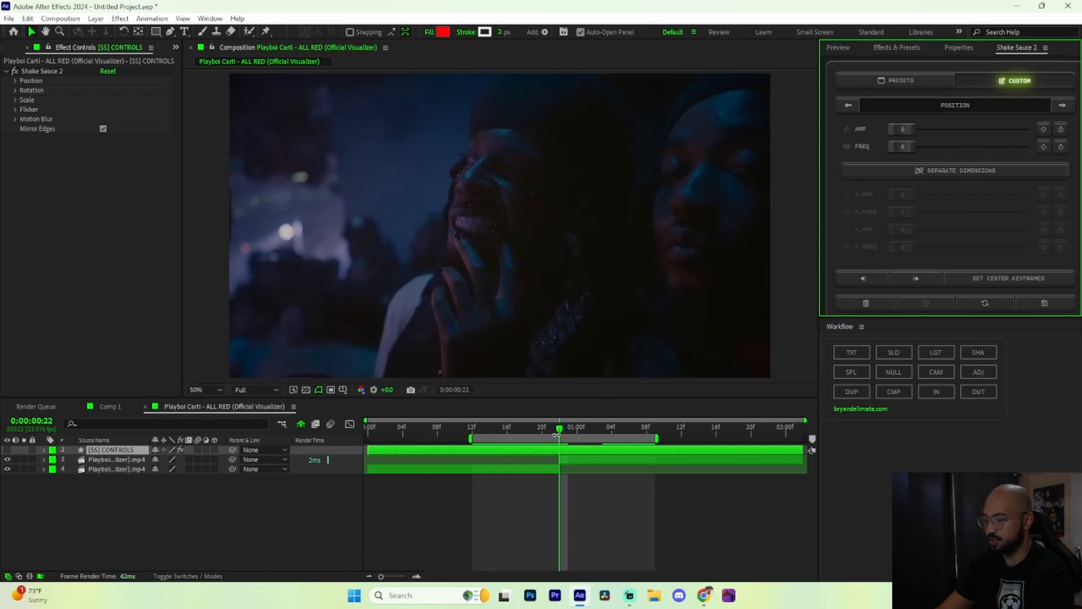
- Five frames before the cut, at 0:00:00:17, keyframe the custom shake's position Amp and Freq at 0
{"action": "left_click", "coordinate": [859, 281]}
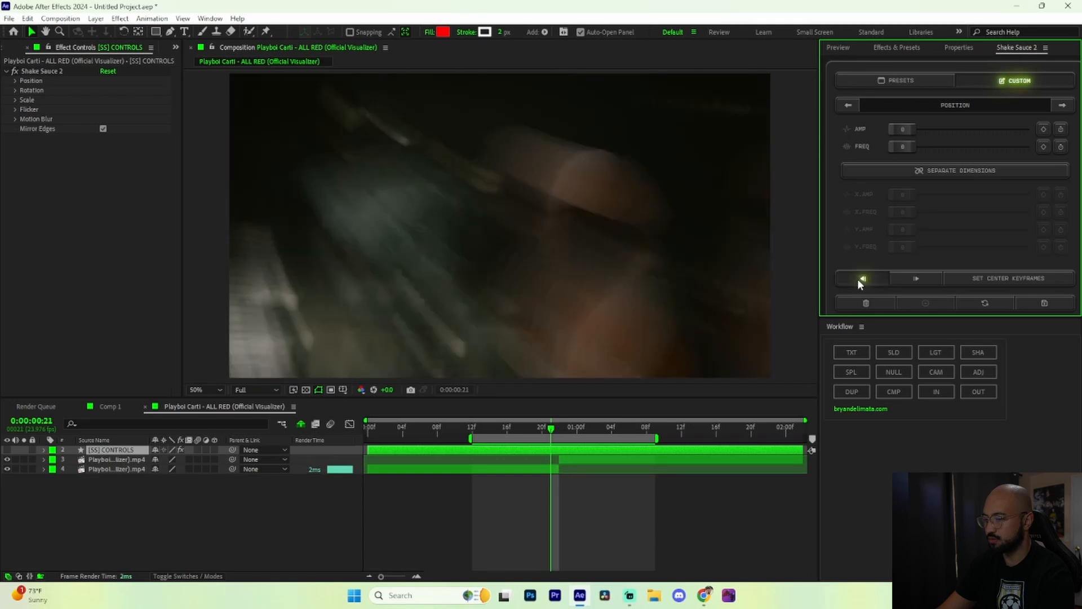
{"action": "left_click", "coordinate": [859, 281]}
{"action": "left_click", "coordinate": [860, 281]}
{"action": "left_click", "coordinate": [859, 281]}
{"action": "left_click", "coordinate": [859, 281]}
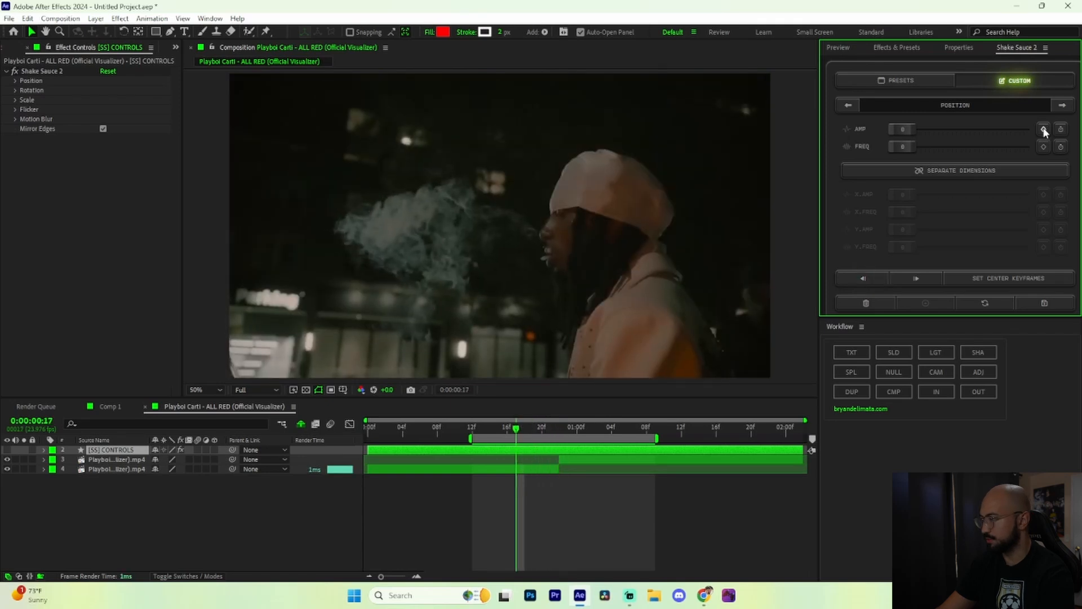
- At the cut, 0:00:00:22, set the position Amp to 56 and Freq to 7, and preview the shake
{"action": "left_click_drag", "start_coordinate": [516, 432], "coordinate": [562, 435]}
{"action": "left_click_drag", "start_coordinate": [902, 132], "coordinate": [902, 147]}
{"action": "left_click_drag", "start_coordinate": [558, 435], "coordinate": [509, 443]}
{"action": "key", "text": "space"}
- At 0:00:01:02, set the position Amp and Freq to 0 and preview the custom shake
{"action": "mouse_move", "coordinate": [604, 431]}
{"action": "left_mouse_down"}
{"action": "mouse_move", "coordinate": [574, 441]}
{"action": "mouse_move", "coordinate": [589, 442]}
{"action": "left_mouse_up"}
{"action": "left_click_drag", "start_coordinate": [908, 131], "coordinate": [862, 157]}
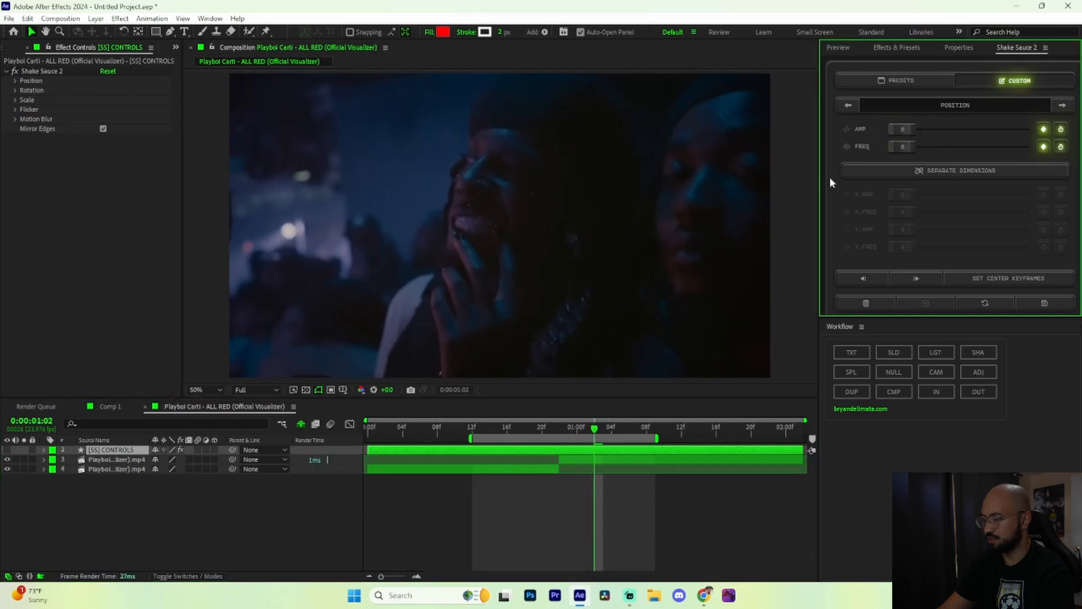
{"action": "key", "text": "space"}
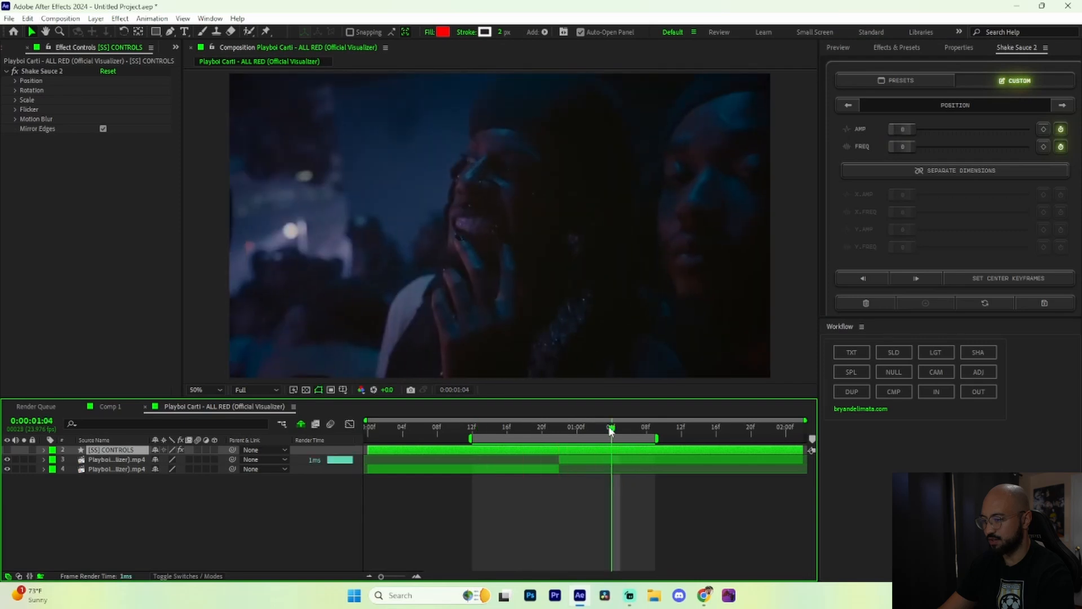
{"action": "key", "text": "space"}
- Reveal the control layer's keyframes, then enable Flicker and keyframe F.Bright at 0 at 0:00:00:17
{"action": "left_click", "coordinate": [1064, 105]}
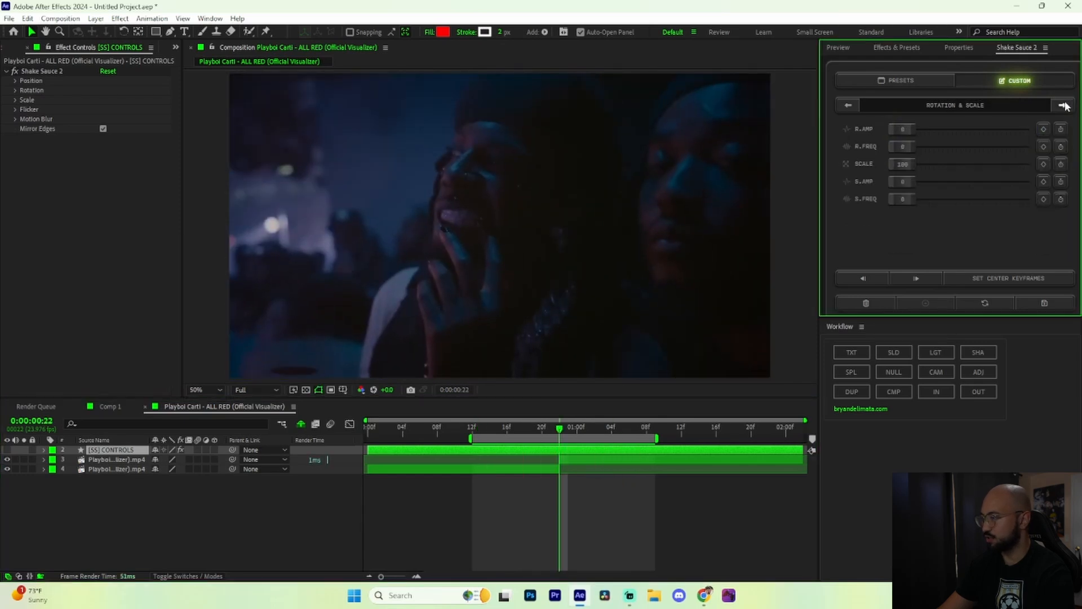
{"action": "left_click", "coordinate": [1064, 105]}
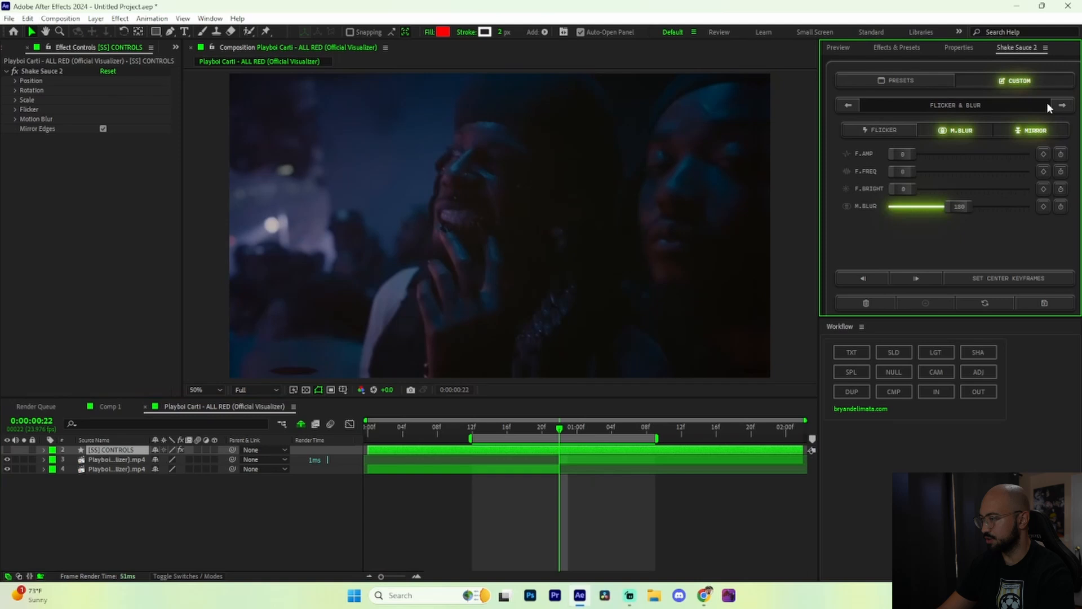
{"action": "left_click", "coordinate": [562, 450]}
{"action": "key", "text": "u"}
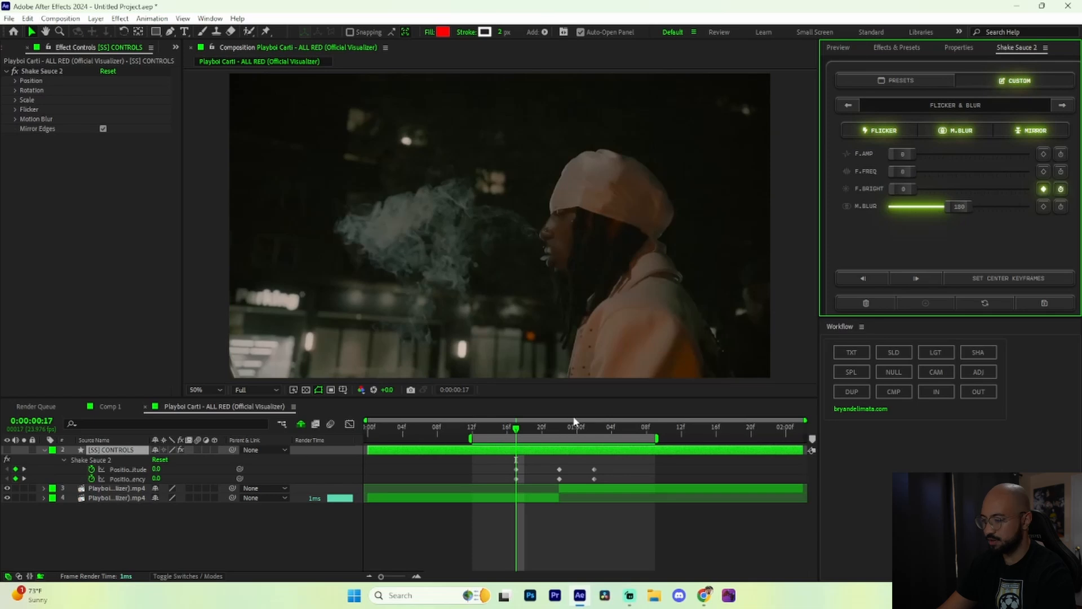
- Keyframe F.Bright at 5 on the cut at 0:00:00:22 and at 0 at 0:00:01:02, and preview the flash
{"action": "left_click_drag", "start_coordinate": [517, 431], "coordinate": [559, 438]}
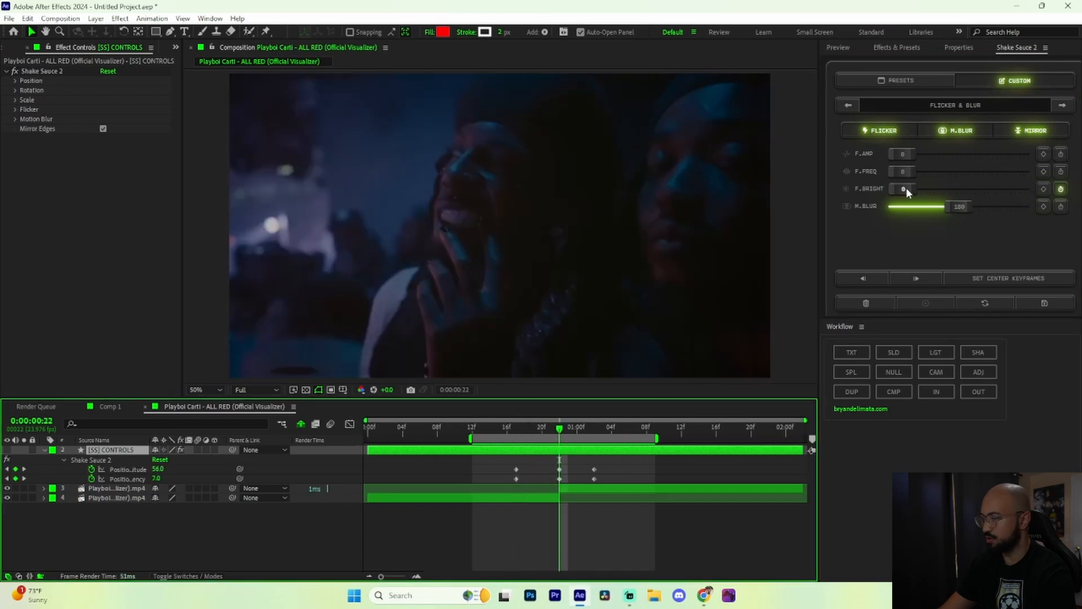
{"action": "left_click_drag", "start_coordinate": [908, 191], "coordinate": [1011, 189]}
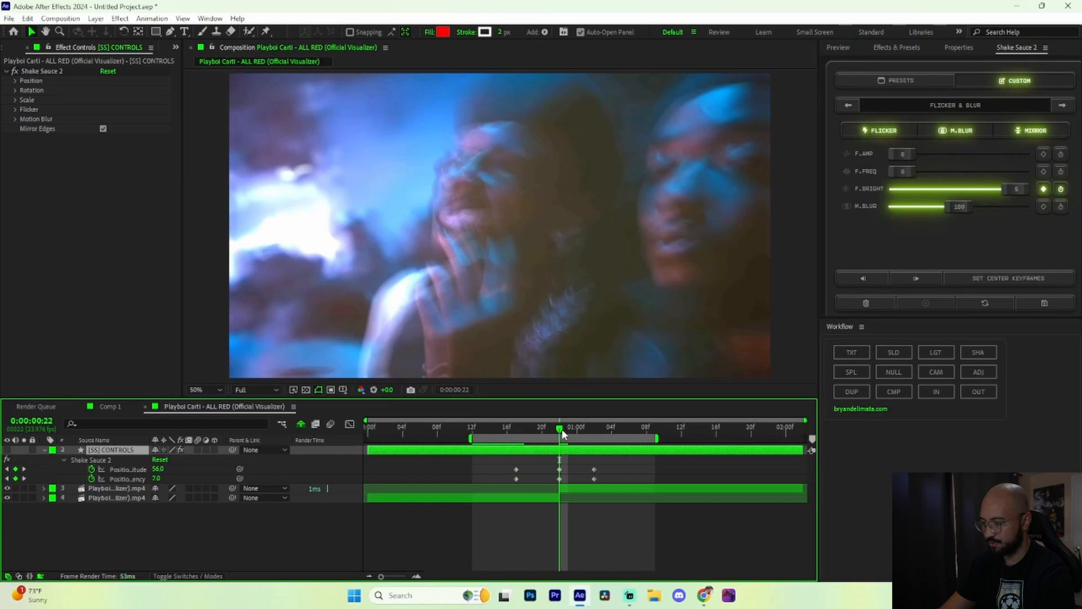
{"action": "left_click_drag", "start_coordinate": [561, 434], "coordinate": [596, 441]}
{"action": "left_click_drag", "start_coordinate": [1016, 189], "coordinate": [896, 192]}
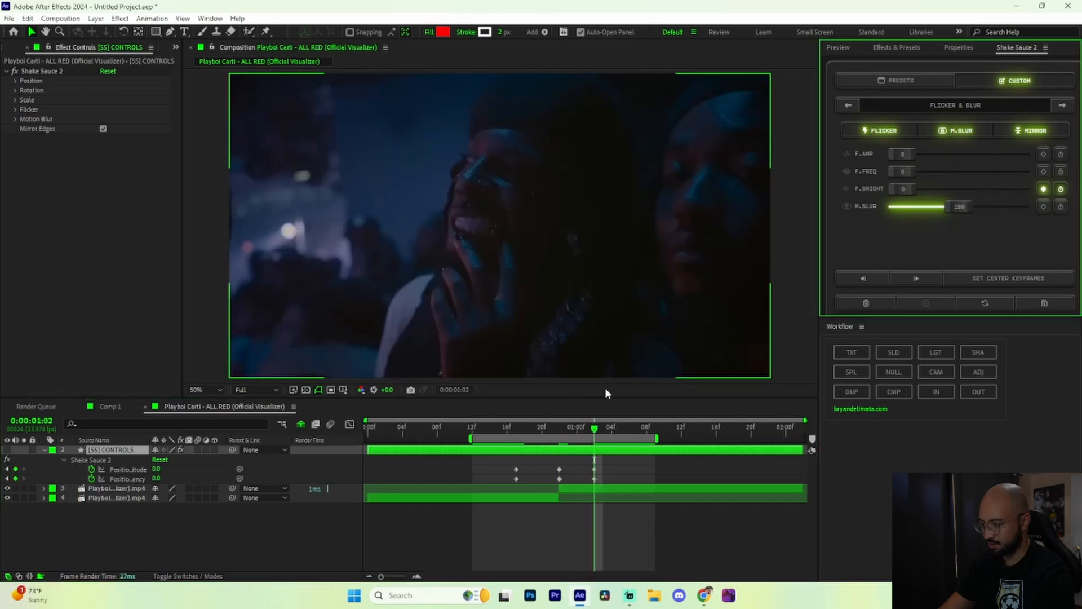
{"action": "left_click", "coordinate": [586, 409]}
{"action": "key", "text": "space"}
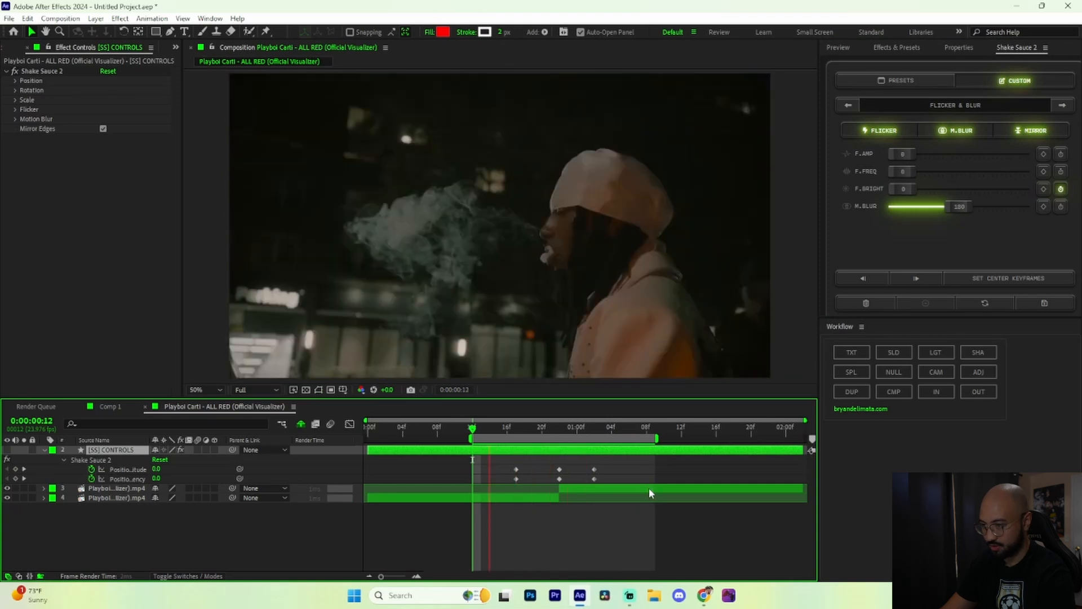
{"action": "key", "text": "space"}
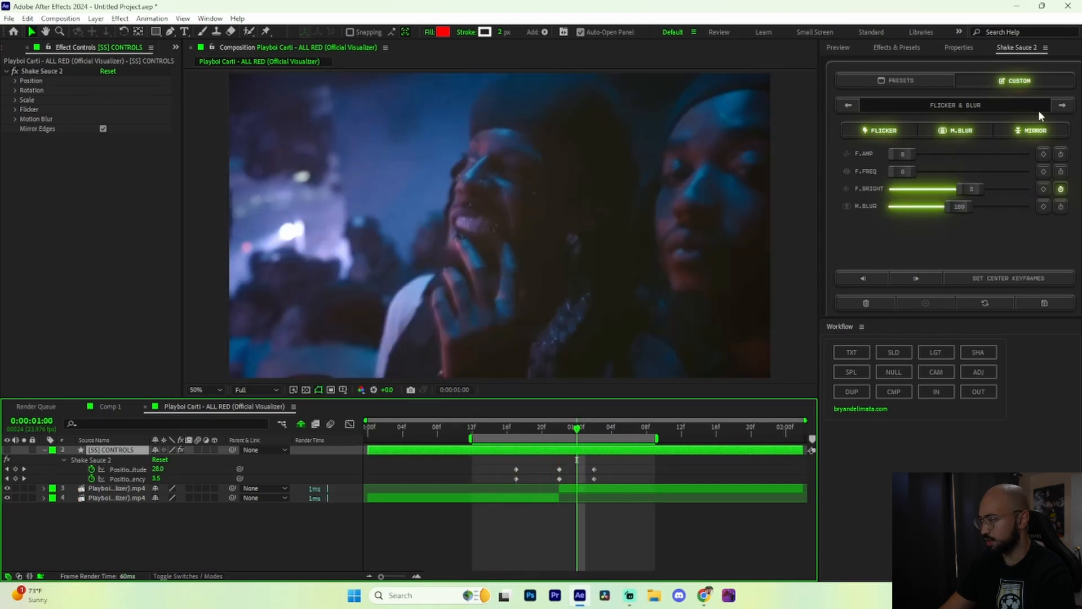
- Try enlarging the custom shake's Scale at 0:00:01:05 and undo that change
{"action": "left_click", "coordinate": [1061, 105]}
{"action": "left_click_drag", "start_coordinate": [905, 167], "coordinate": [943, 166]}
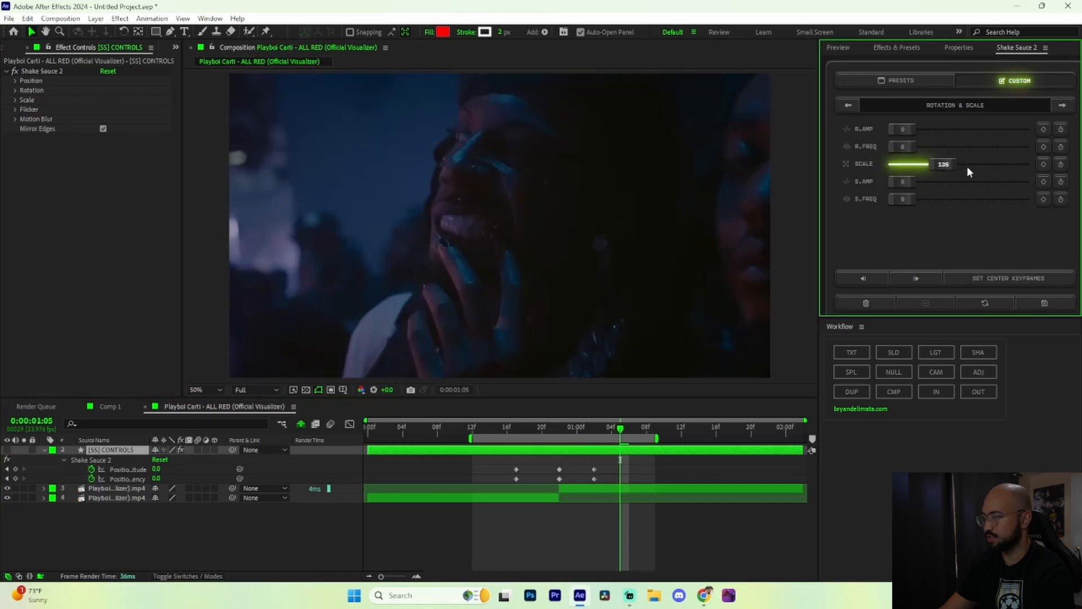
{"action": "key", "text": "ctrl+z"}
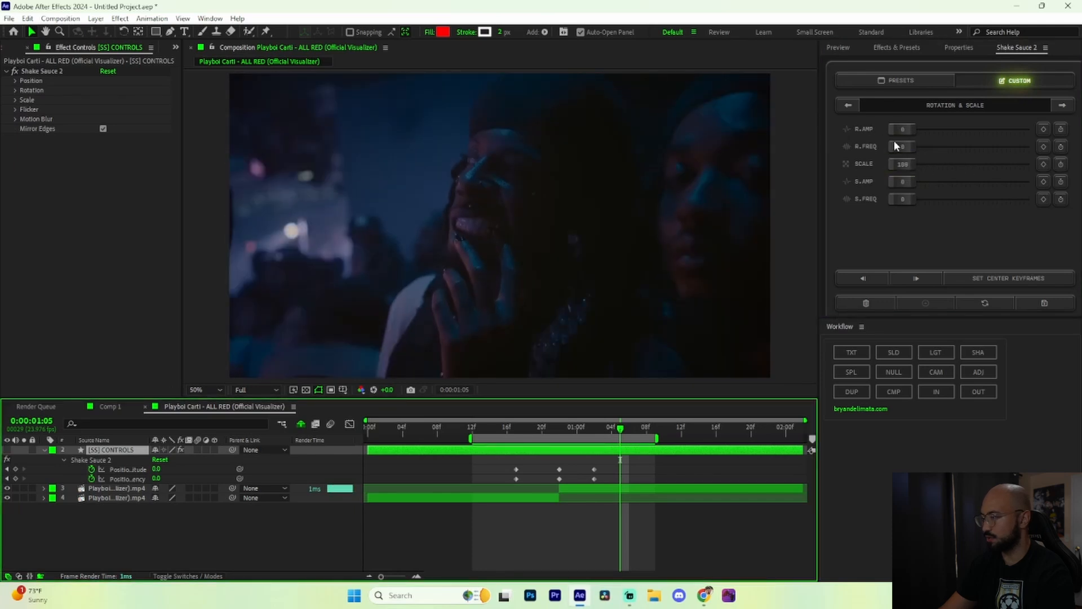
{"action": "left_click", "coordinate": [848, 105]}
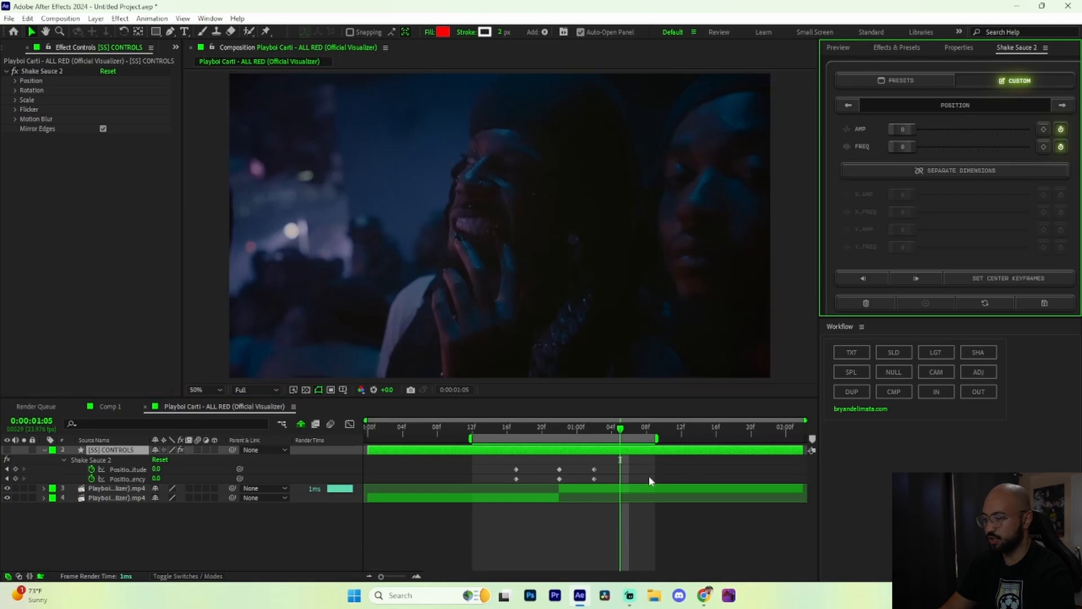
{"action": "left_click_drag", "start_coordinate": [613, 457], "coordinate": [512, 483]}
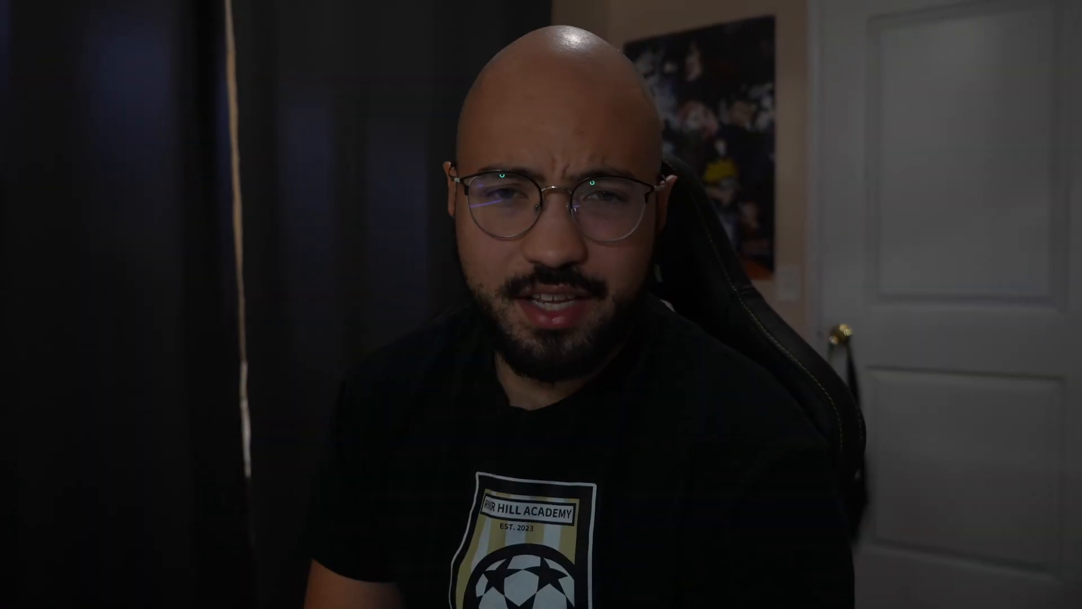